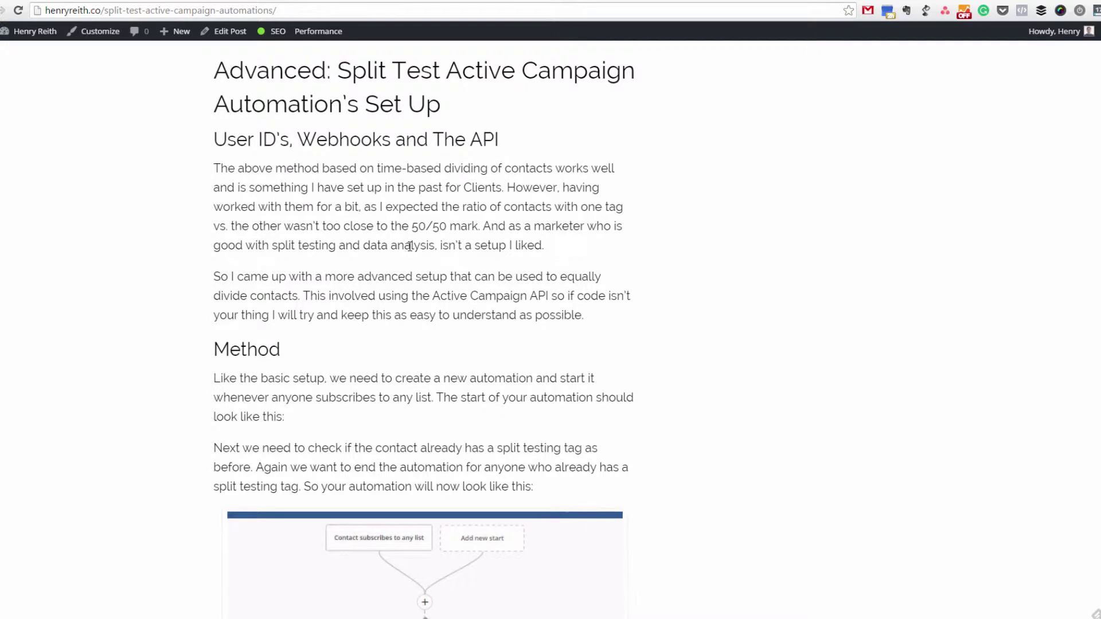
# Scroll through the pages to find the Active Campaign Automation Split Testing plugin and its installation.
pyautogui.scroll(-12, 410, 247)
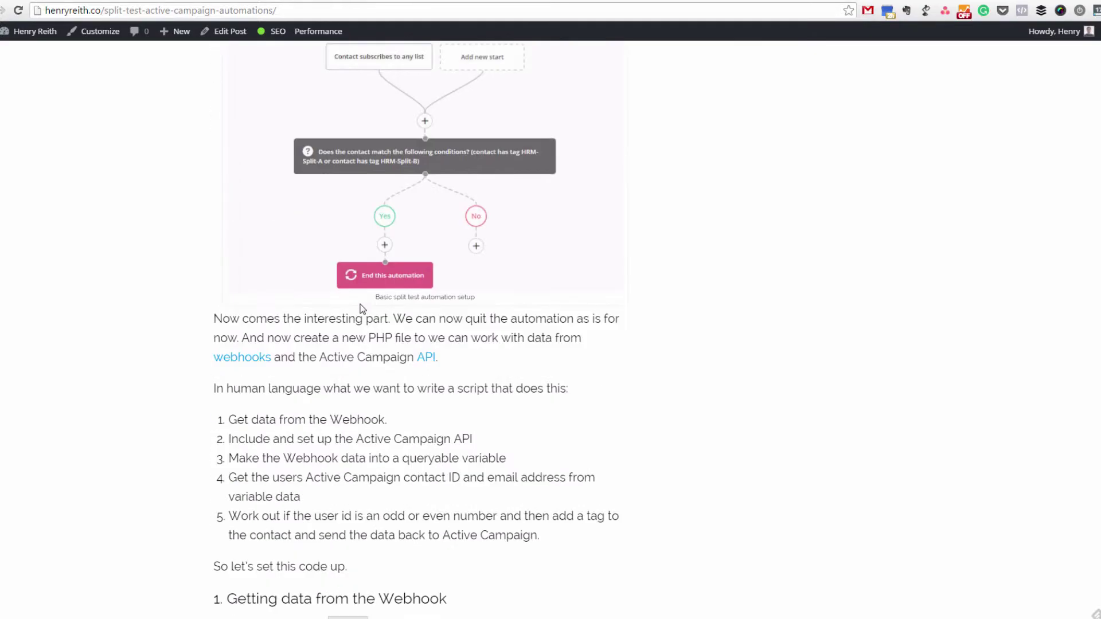
pyautogui.scroll(-18, 362, 309)
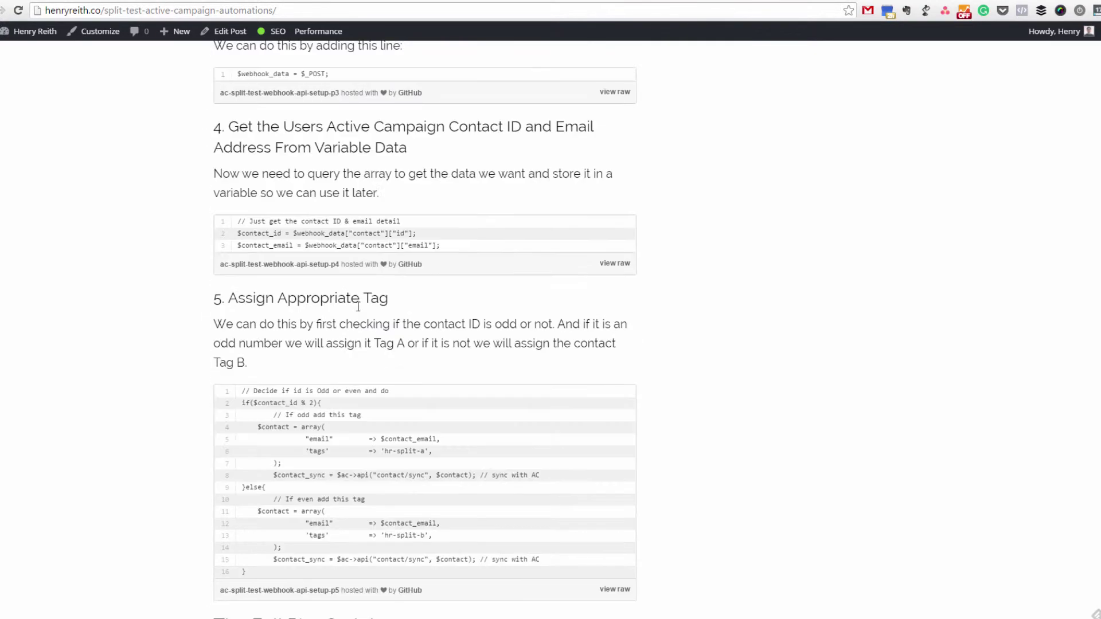
pyautogui.scroll(-6, 357, 307)
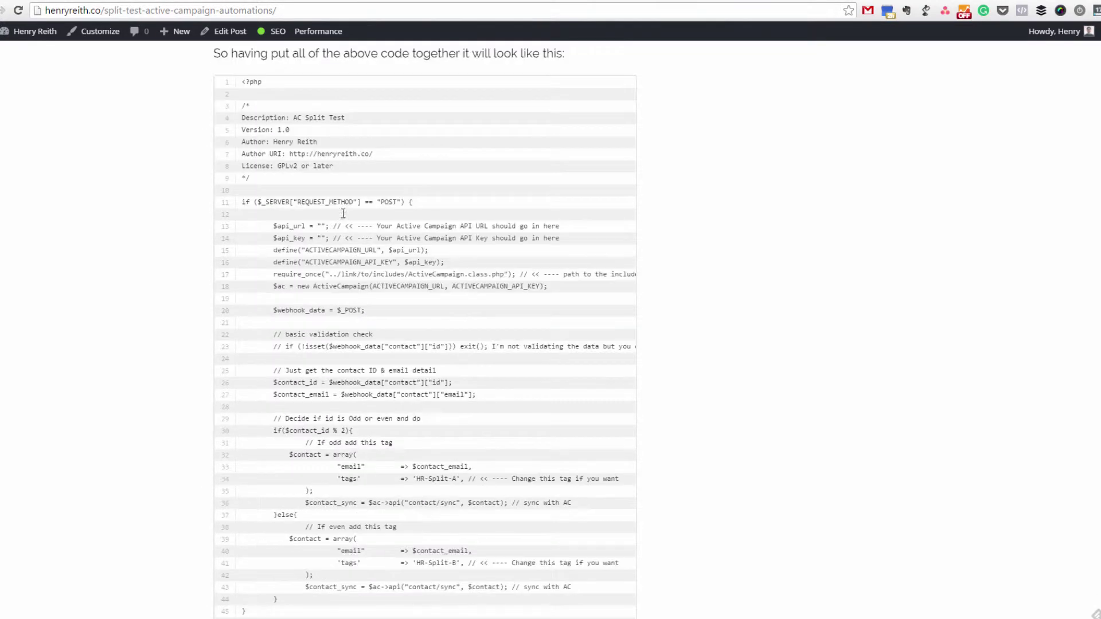
pyautogui.scroll(3, 341, 322)
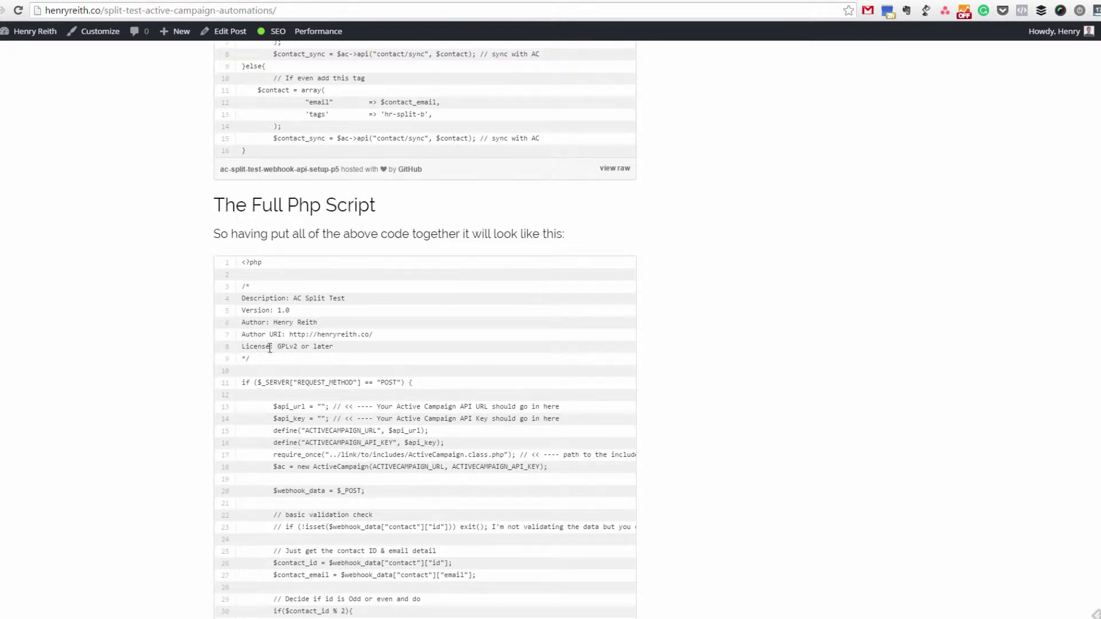
pyautogui.scroll(-1, 282, 370)
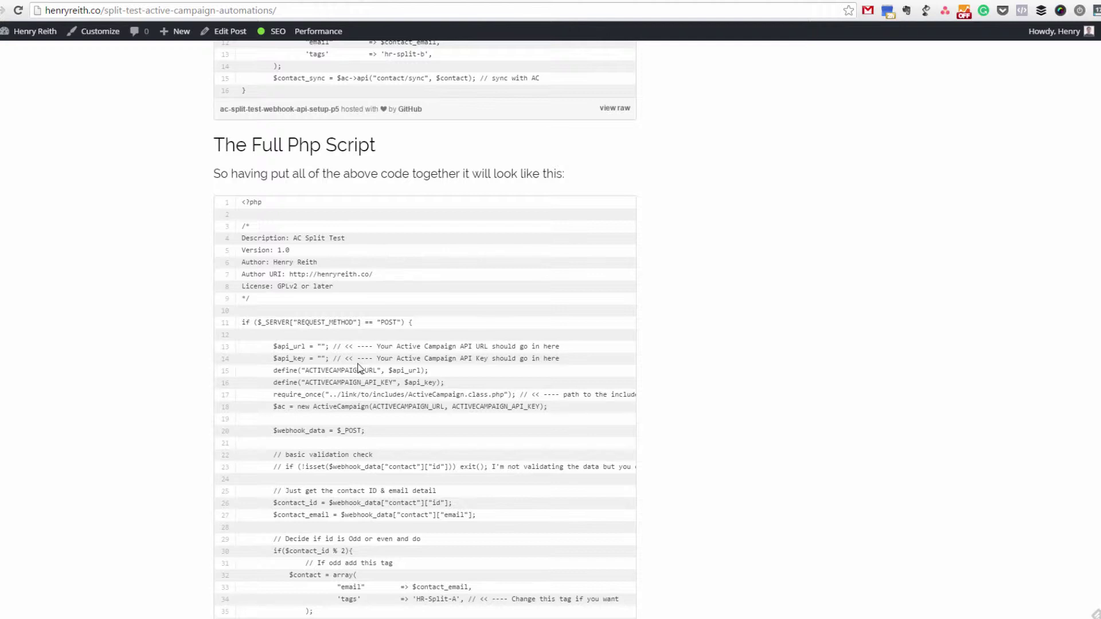
pyautogui.scroll(-1, 398, 369)
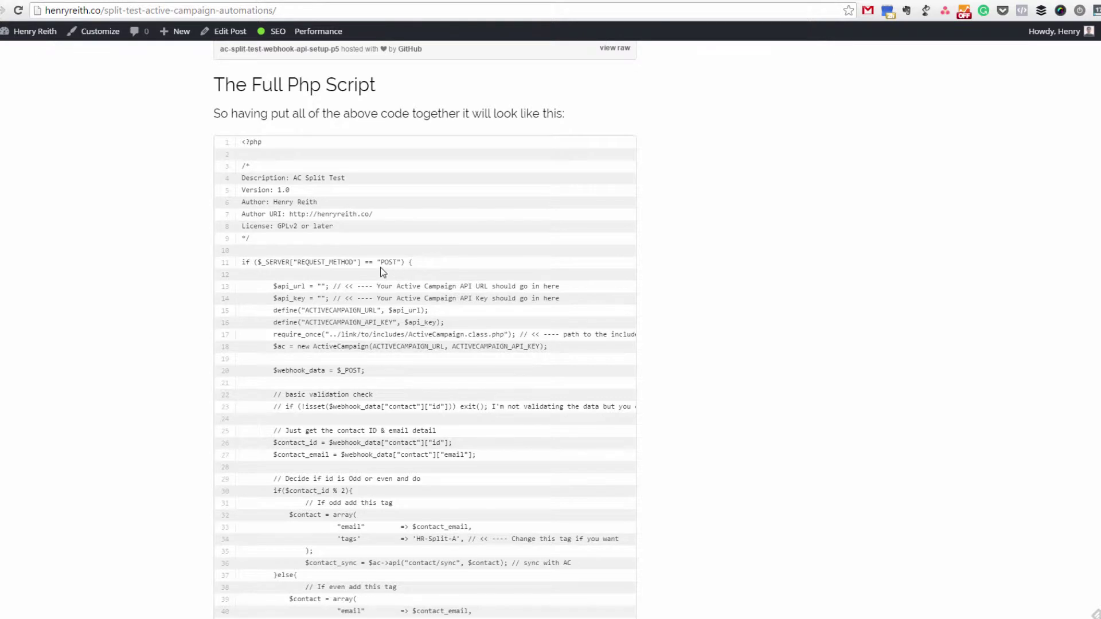
pyautogui.scroll(-3, 382, 271)
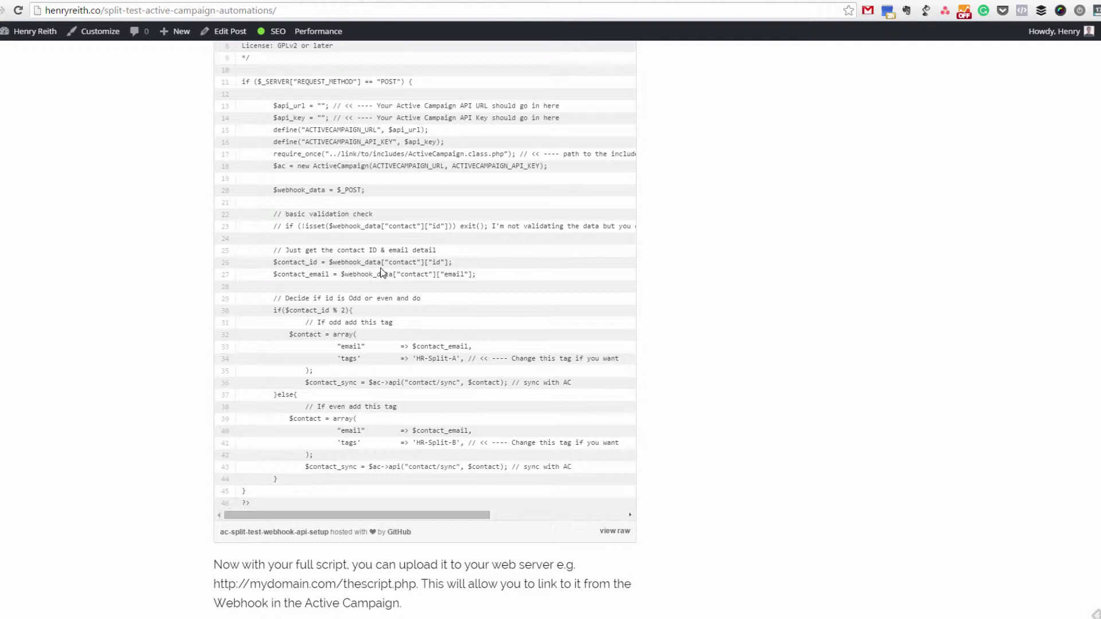
pyautogui.scroll(1, 382, 271)
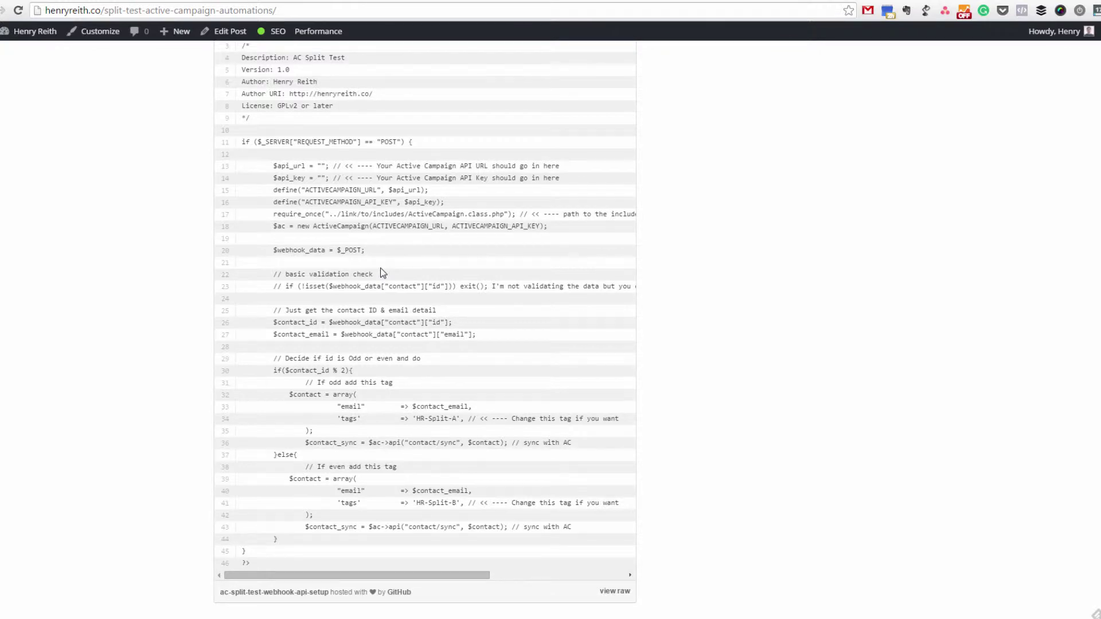
pyautogui.scroll(-6, 382, 272)
pyautogui.scroll(1, 386, 283)
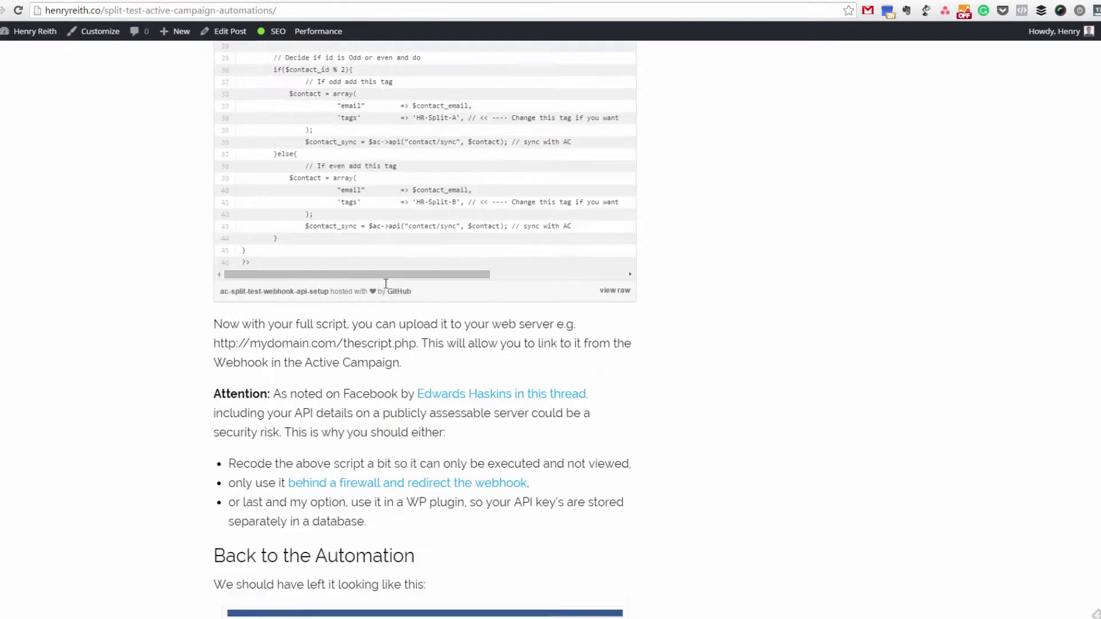
pyautogui.scroll(-2, 385, 283)
pyautogui.scroll(6, 384, 229)
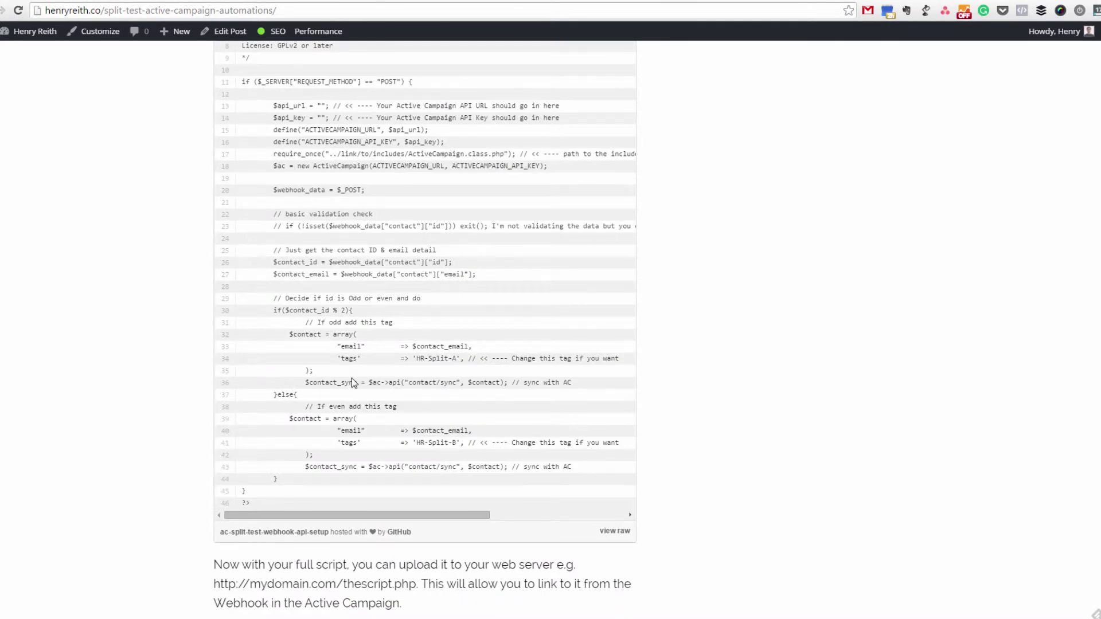
pyautogui.scroll(-7, 353, 379)
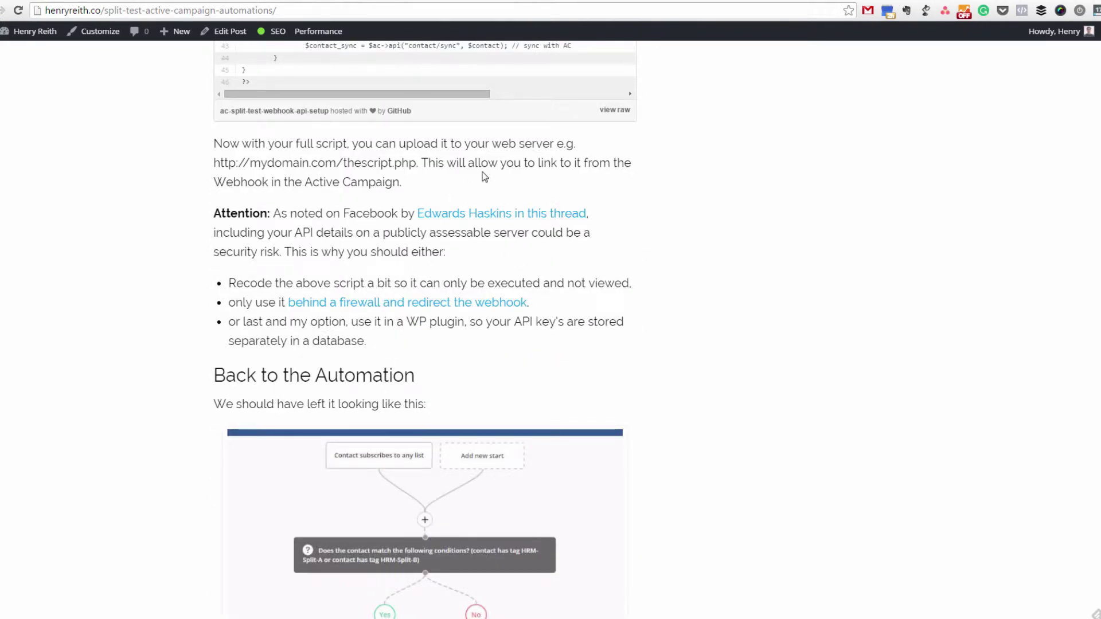
pyautogui.scroll(-4, 392, 313)
pyautogui.scroll(-4, 434, 229)
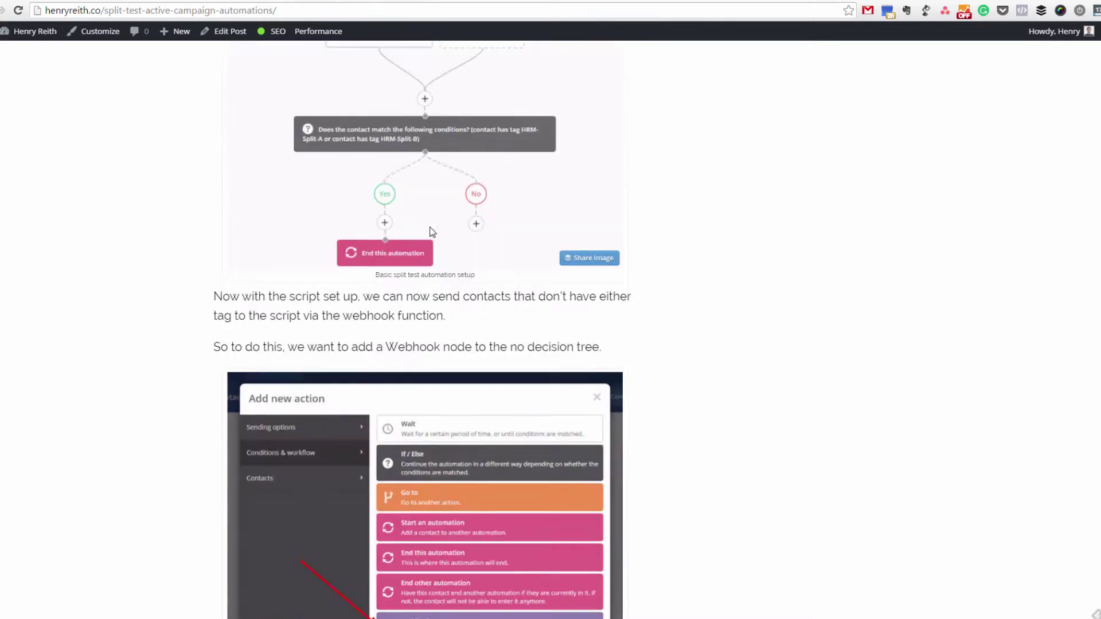
pyautogui.scroll(-8, 395, 359)
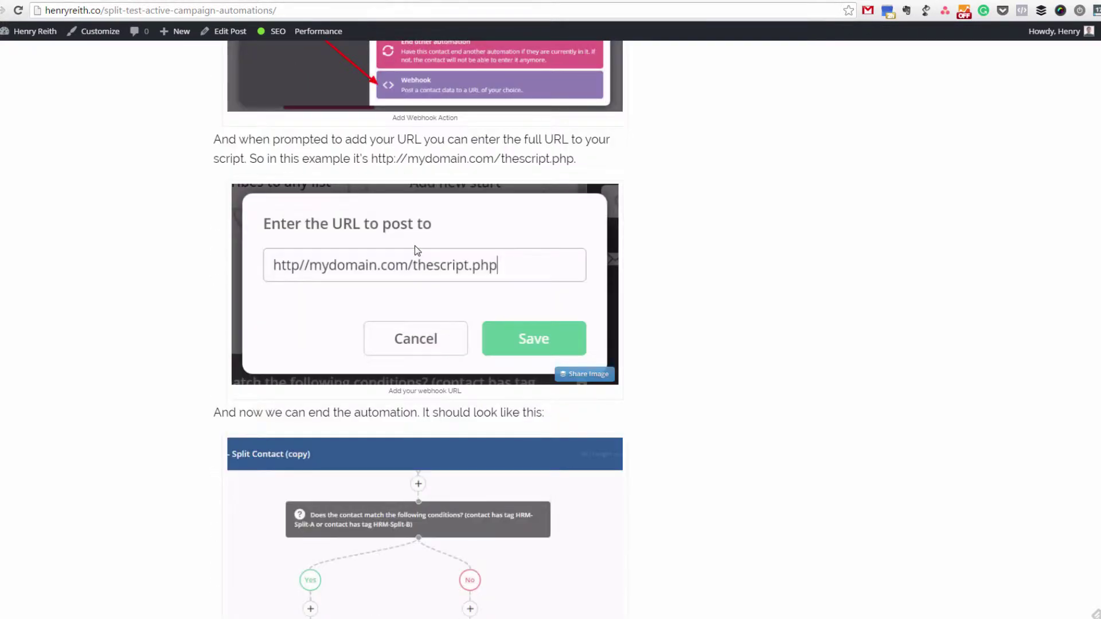
pyautogui.scroll(-7, 414, 245)
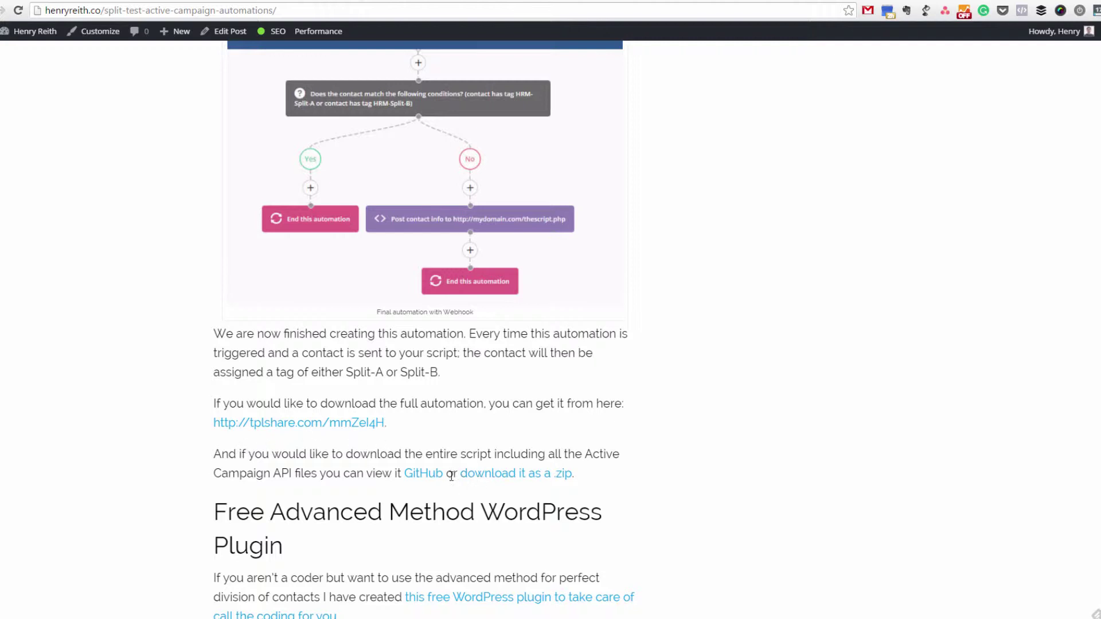
pyautogui.scroll(-2, 332, 447)
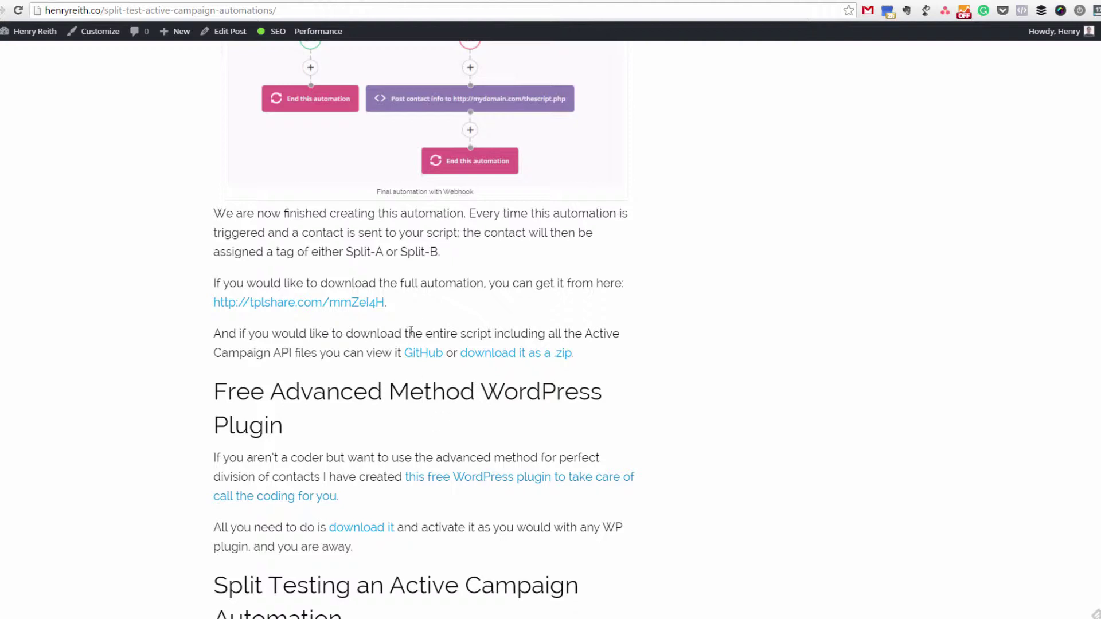
pyautogui.scroll(-2, 327, 378)
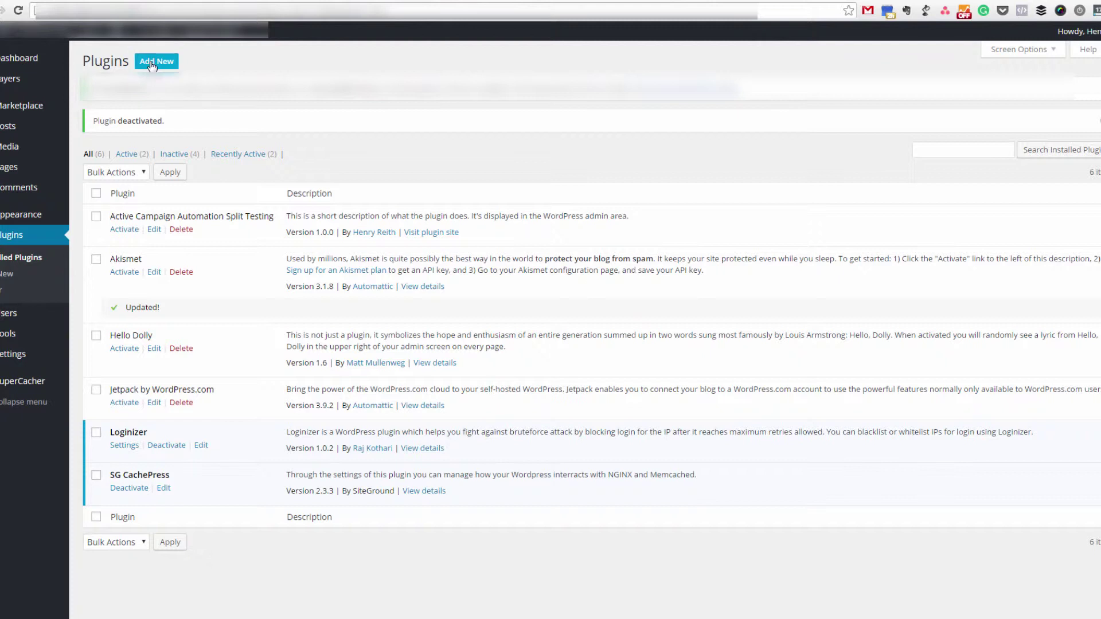
# Activate 'Active Campaign Automation Split Testing' in the Installed Plugins list.
pyautogui.click(122, 232)
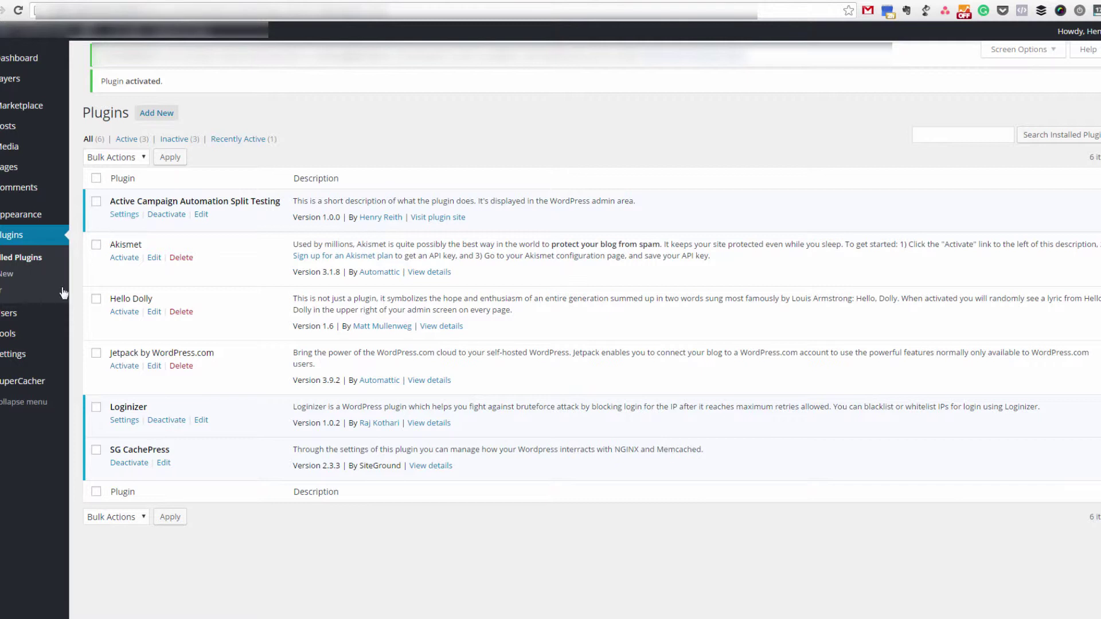
# Go to Settings > AC Automation Splittesting to view its API details and HRM-Split-A/B tags.
pyautogui.moveTo(34, 354)
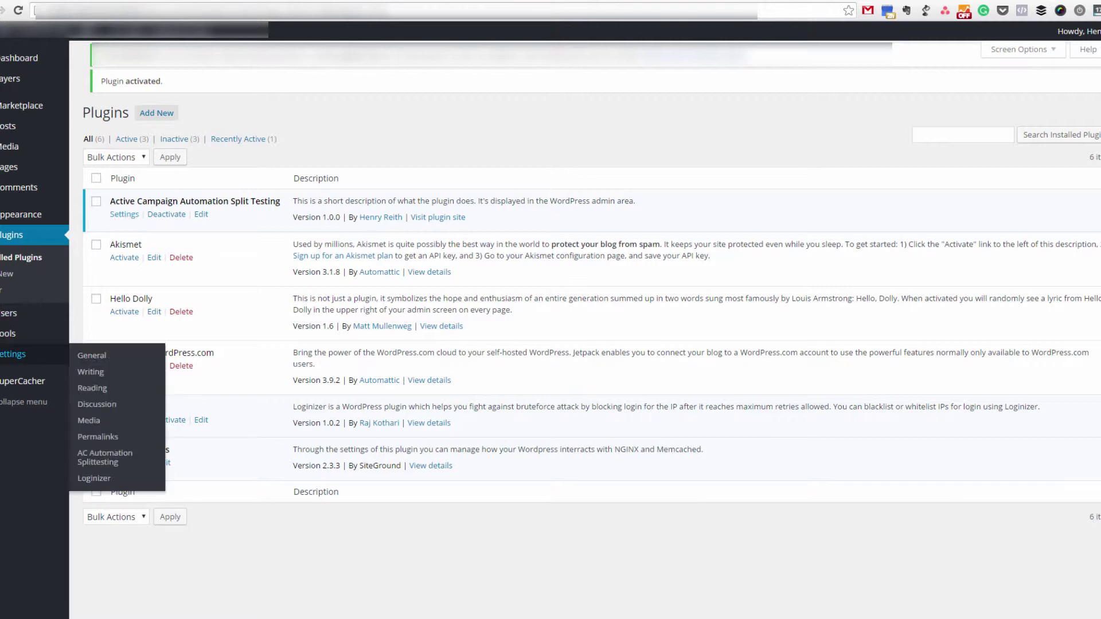
pyautogui.click(101, 458)
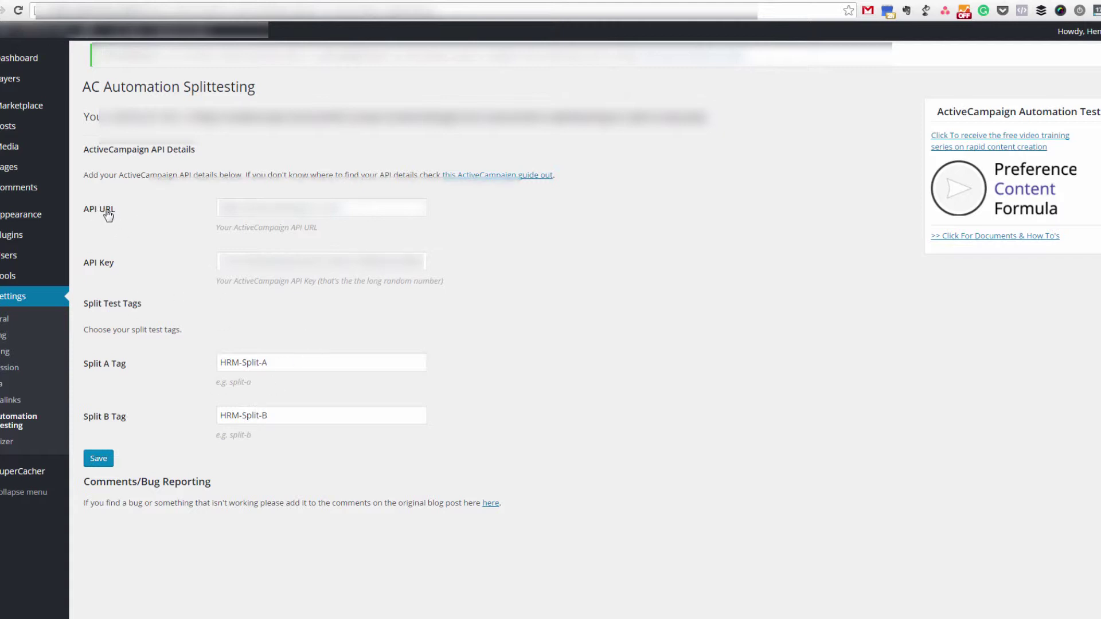
# Bring the API URL from ActiveCampaign's Developer settings into the plugin's API URL field.
pyautogui.click(319, 1)
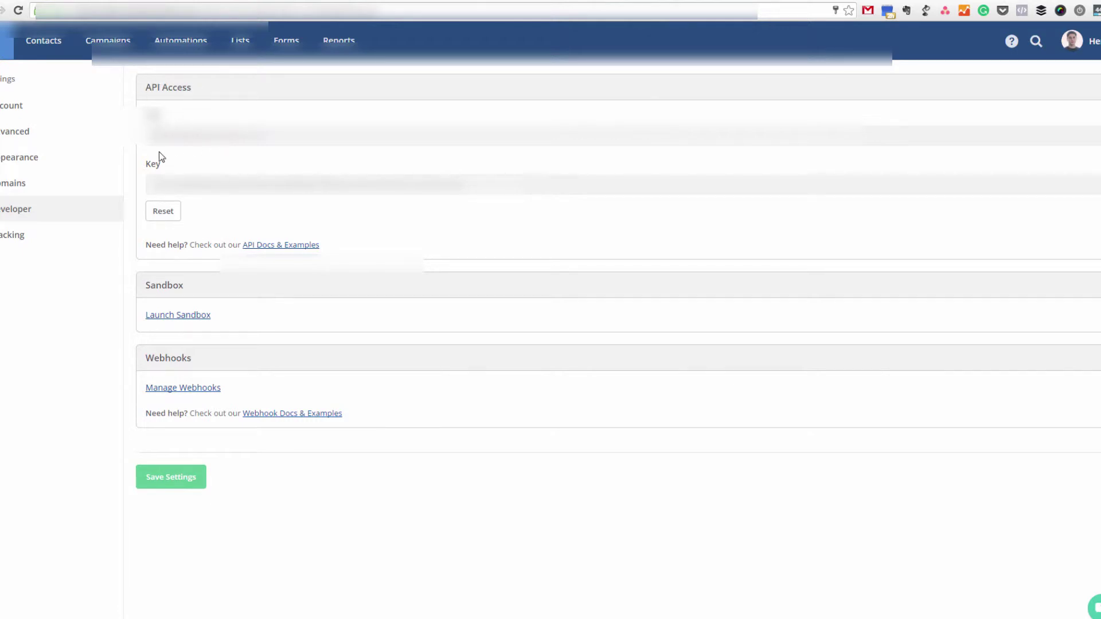
pyautogui.click(170, 143)
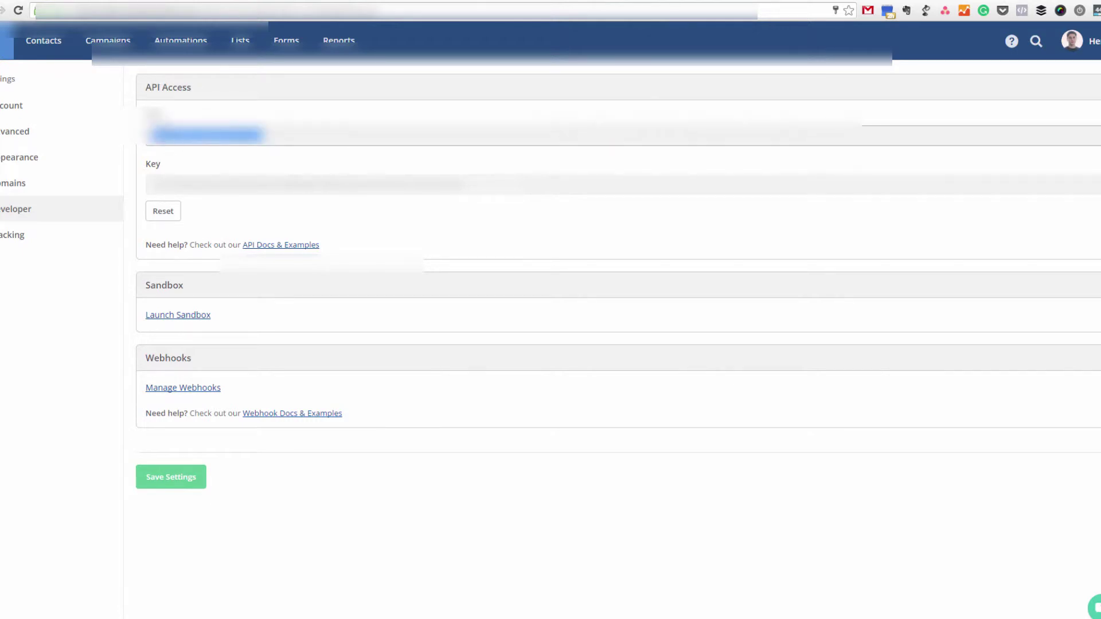
pyautogui.hotkey('ctrl', 'Tab')
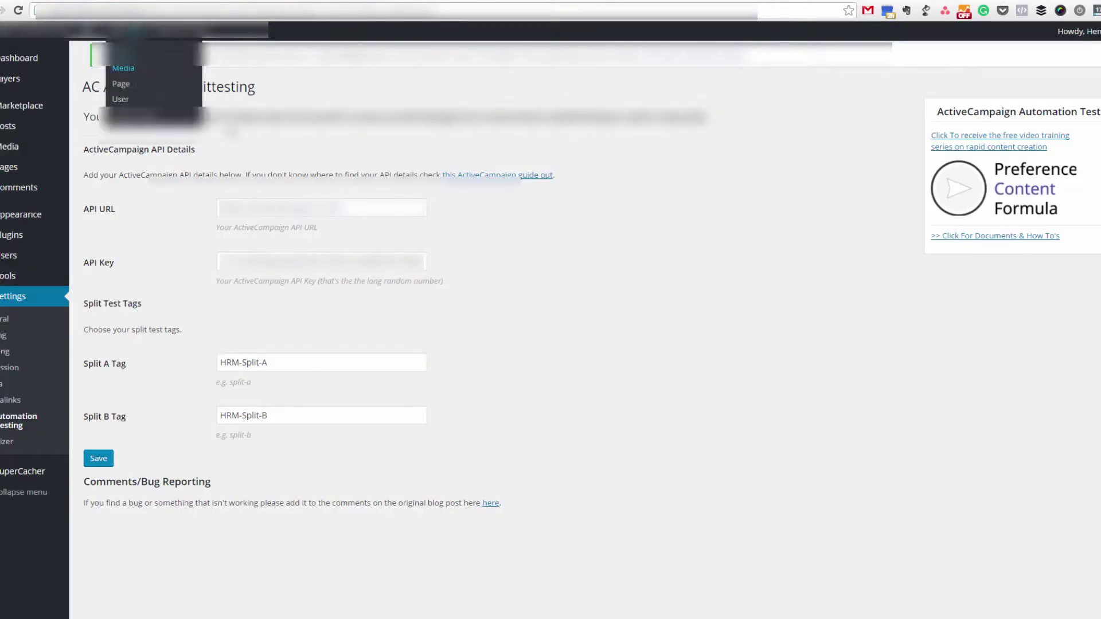
pyautogui.click(284, 200)
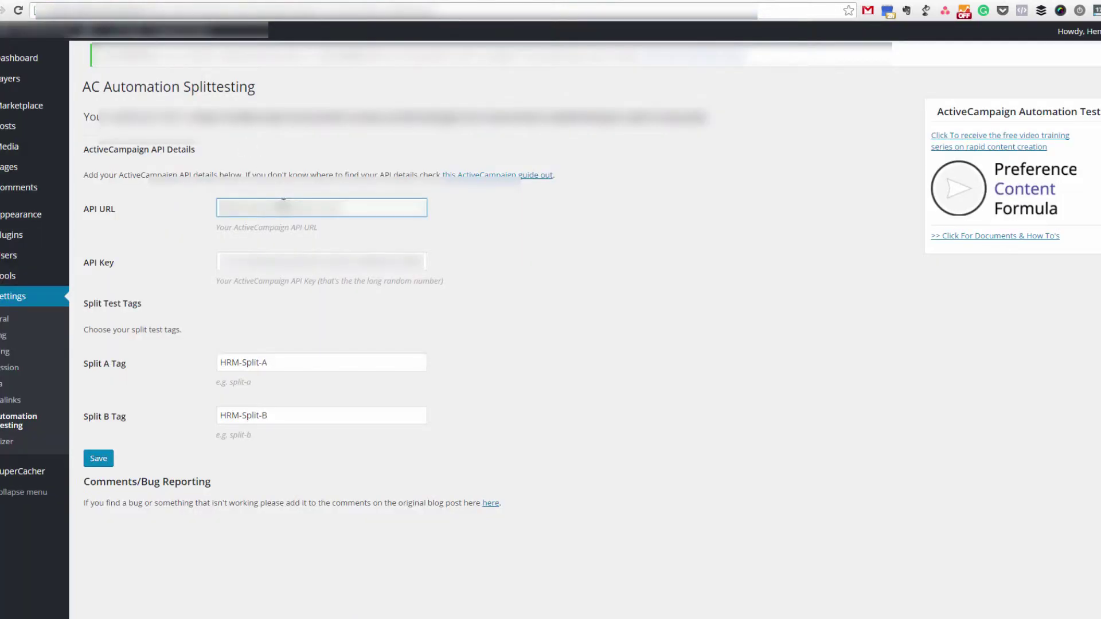
pyautogui.hotkey('ctrl', 'shift', 'Tab')
# Copy the ActiveCampaign API key into the plugin's key field and save the settings.
pyautogui.click(186, 184)
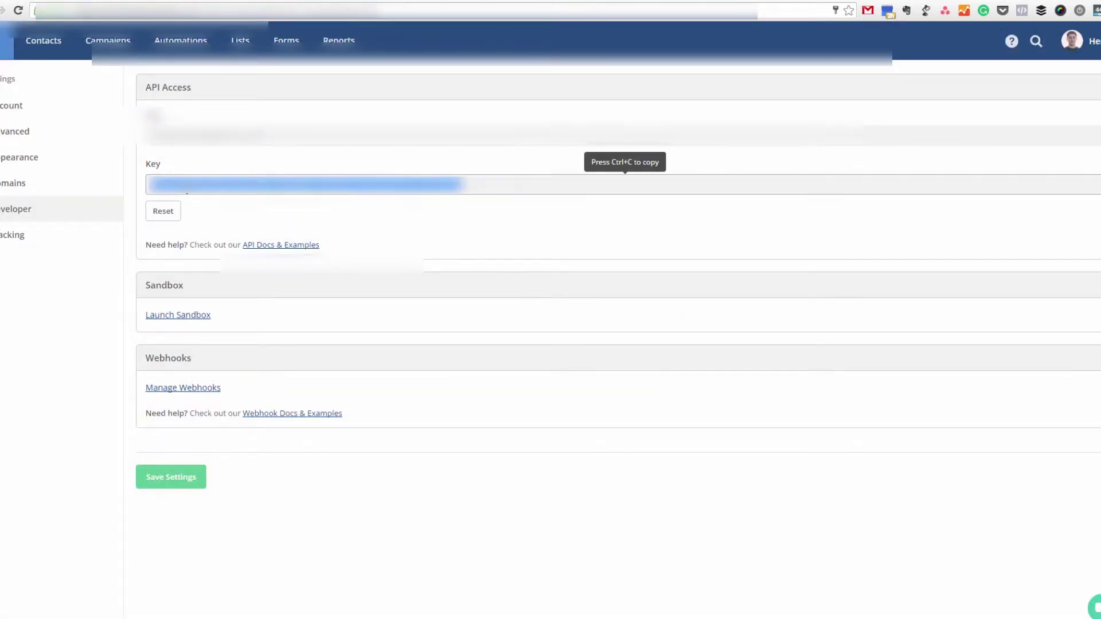
pyautogui.hotkey('ctrl', 'c')
pyautogui.hotkey('ctrl', 'Tab')
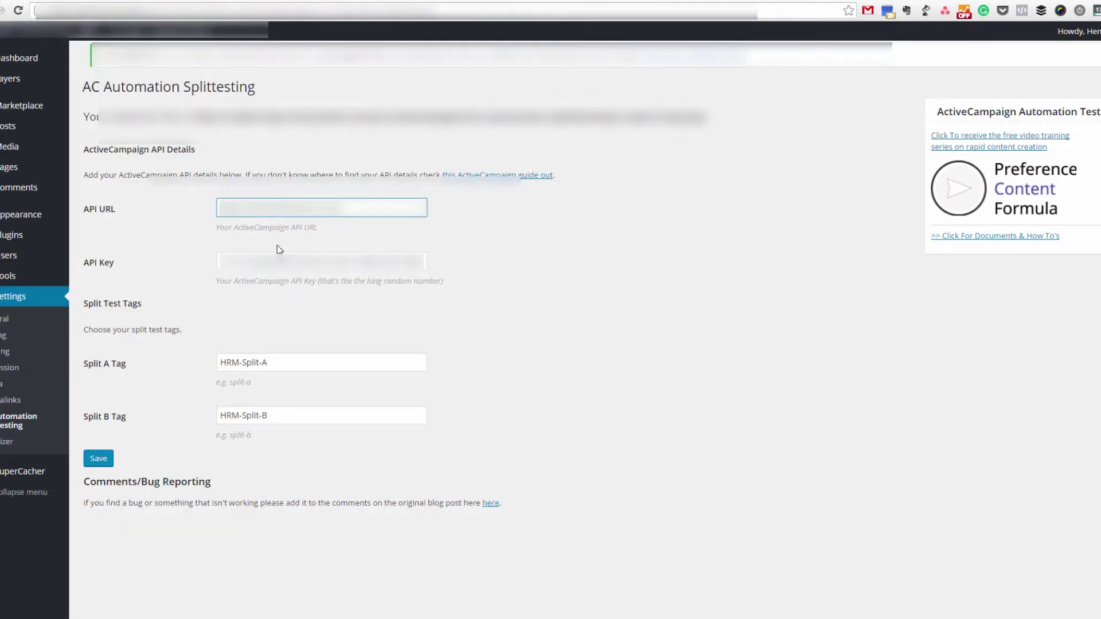
pyautogui.click(280, 259)
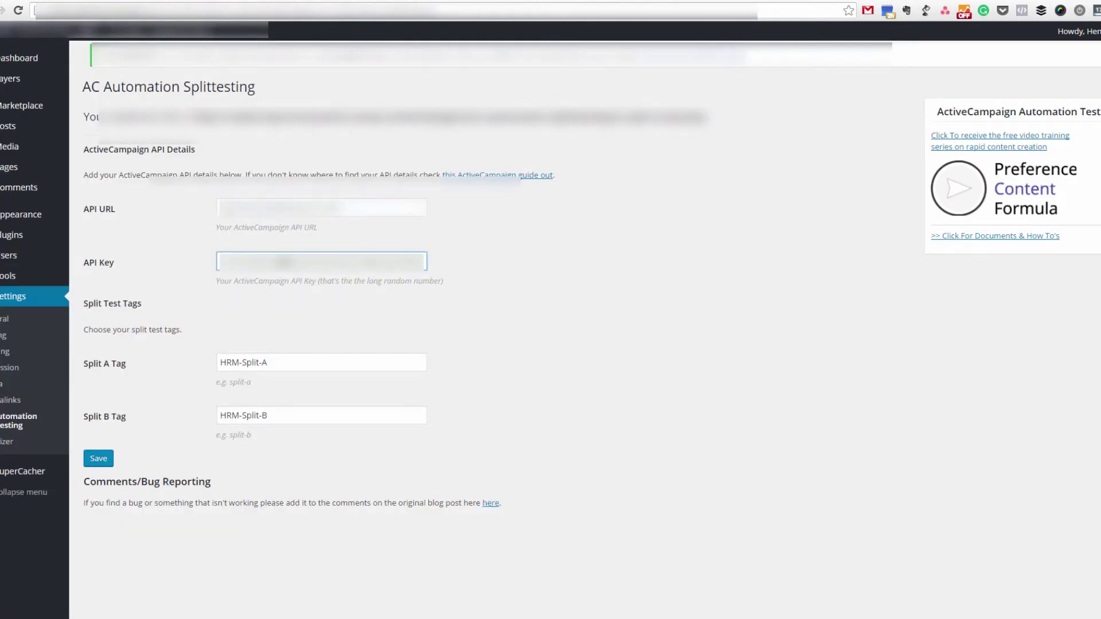
pyautogui.click(99, 459)
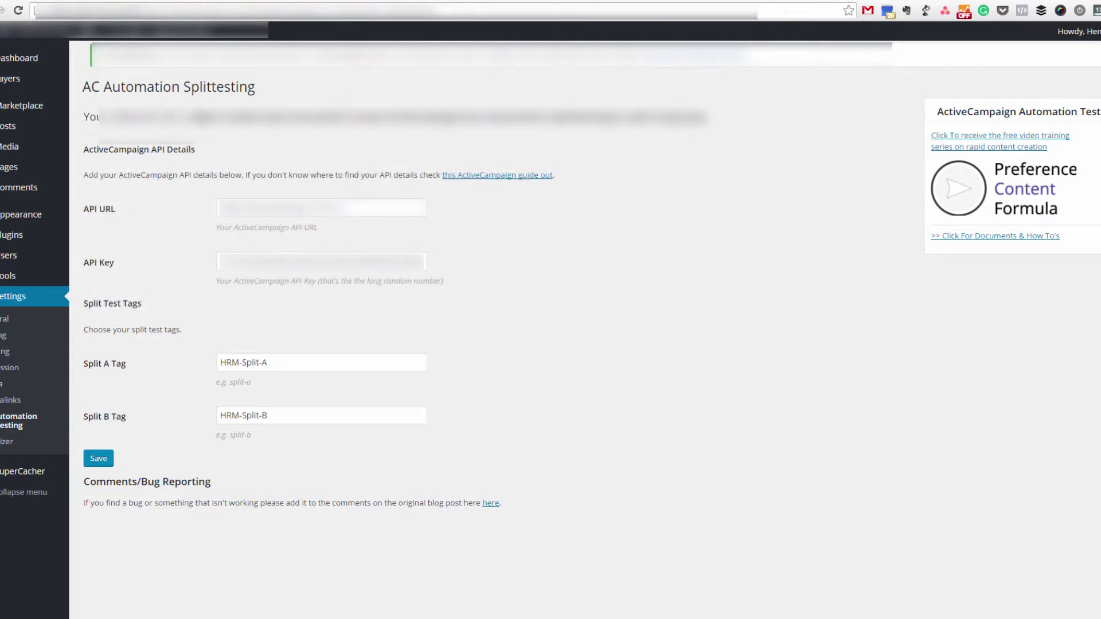
# Copy the plugin's webhook URL from the settings page, then return to the split-test blog post.
pyautogui.moveTo(192, 117); pyautogui.dragTo(714, 117)
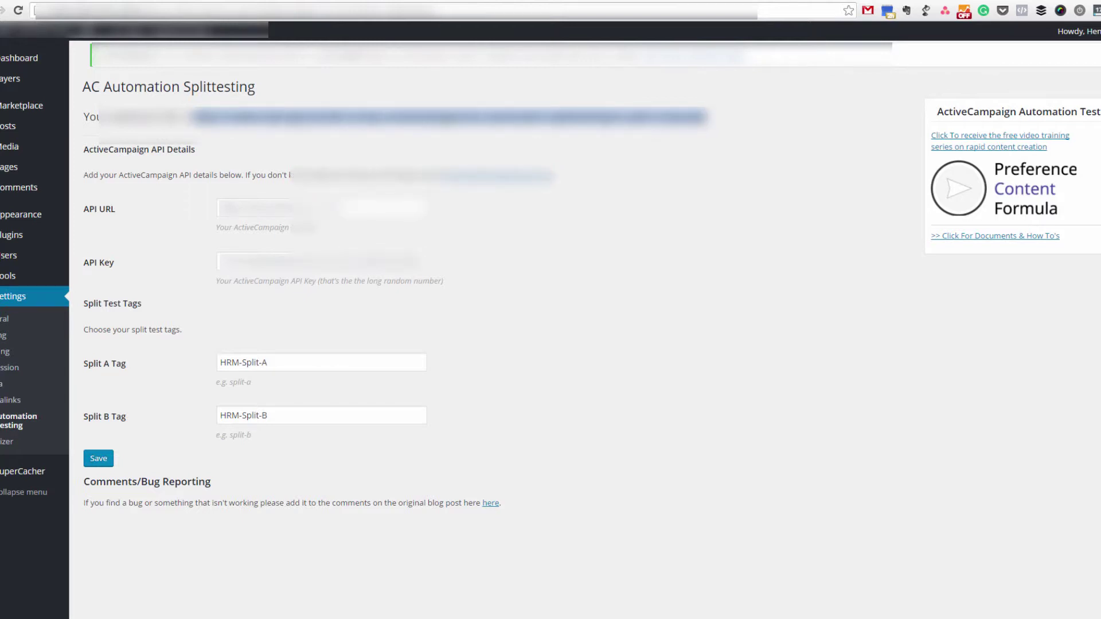
pyautogui.rightClick(291, 117)
pyautogui.click(321, 128)
pyautogui.click(245, 133)
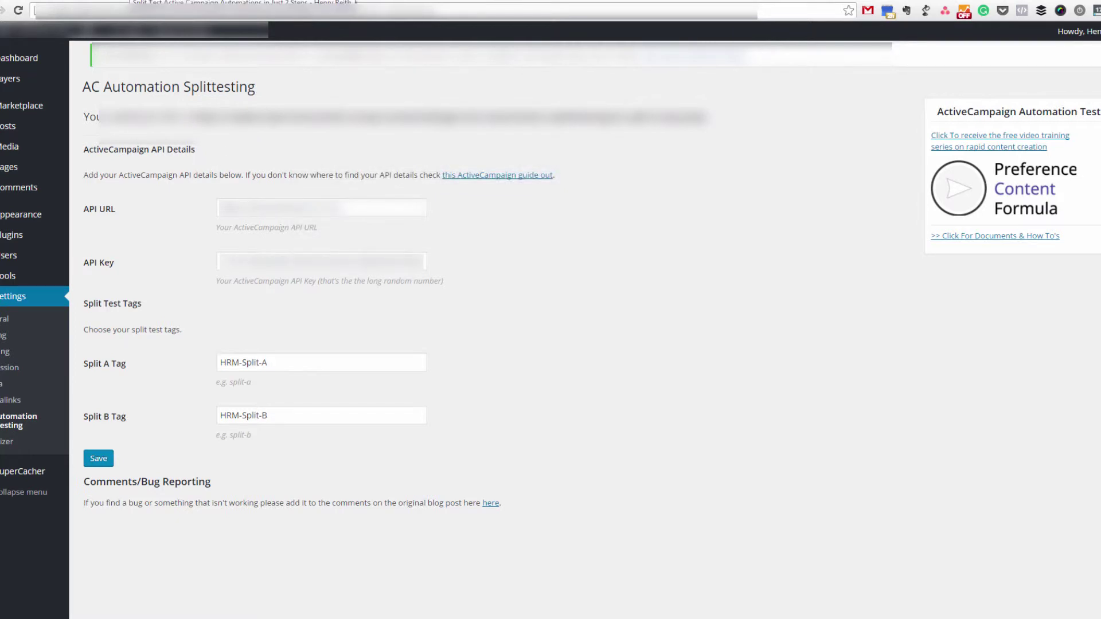
pyautogui.click(135, 1)
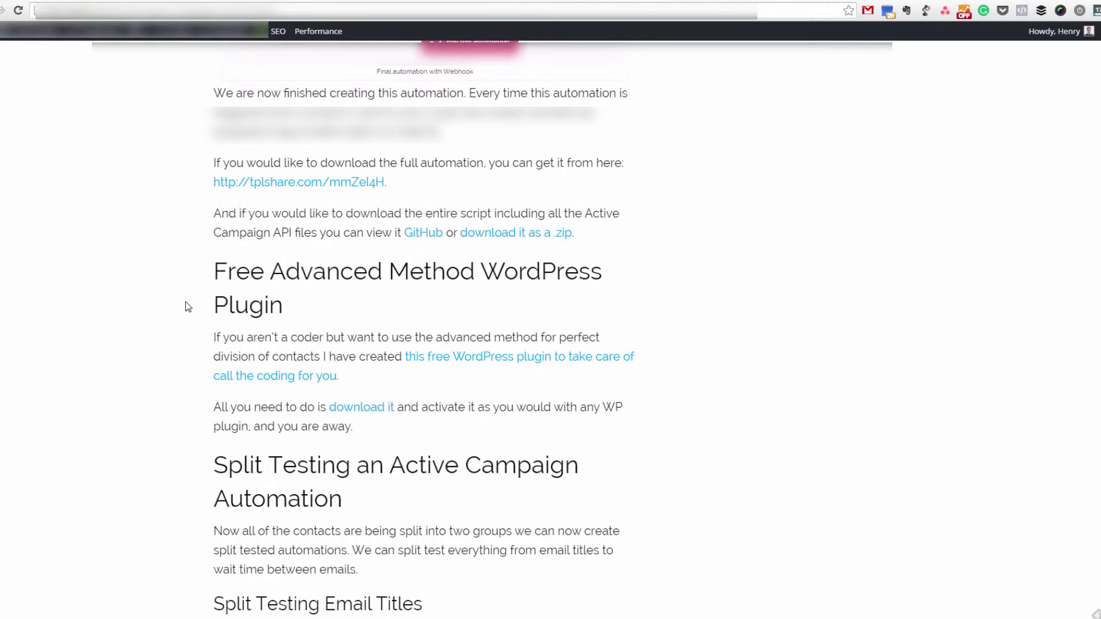
pyautogui.scroll(5, 187, 313)
pyautogui.scroll(10, 191, 317)
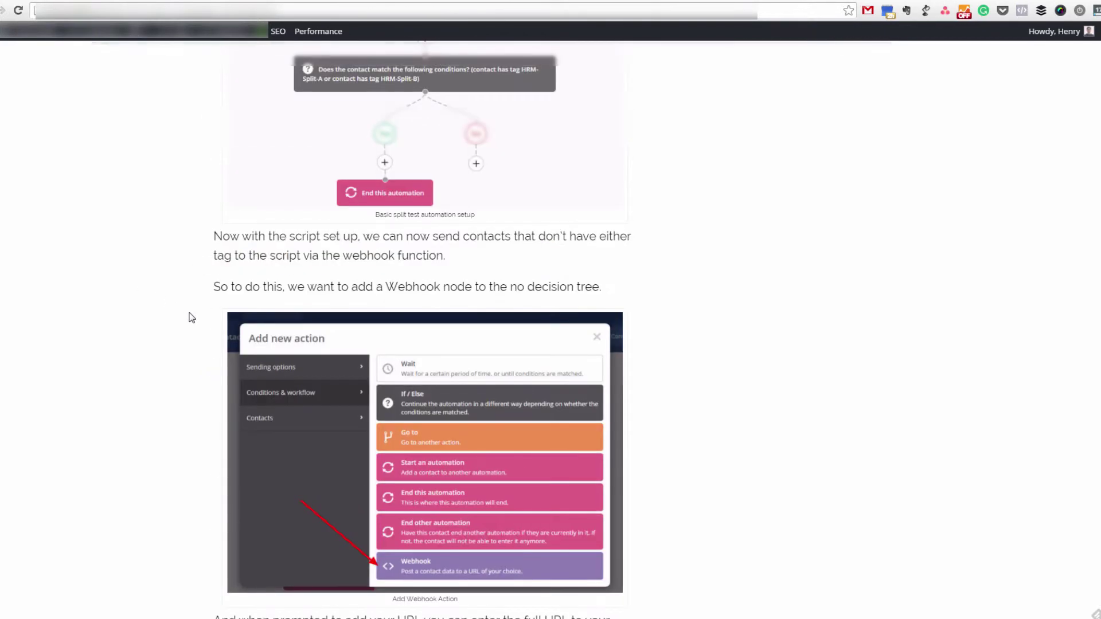
pyautogui.scroll(5, 192, 318)
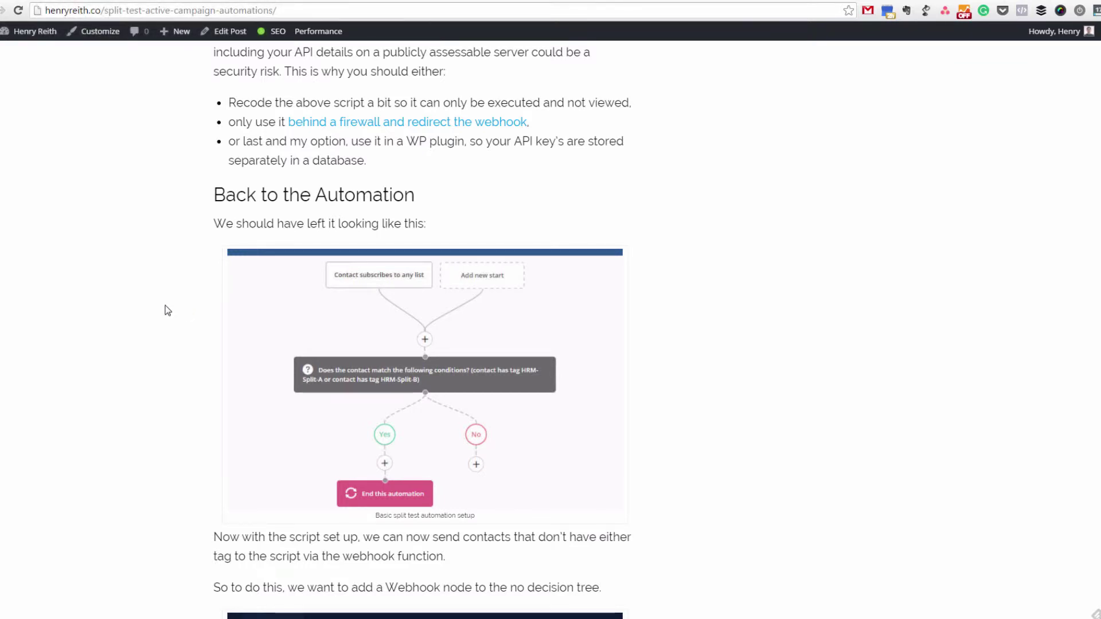
pyautogui.scroll(-5, 168, 311)
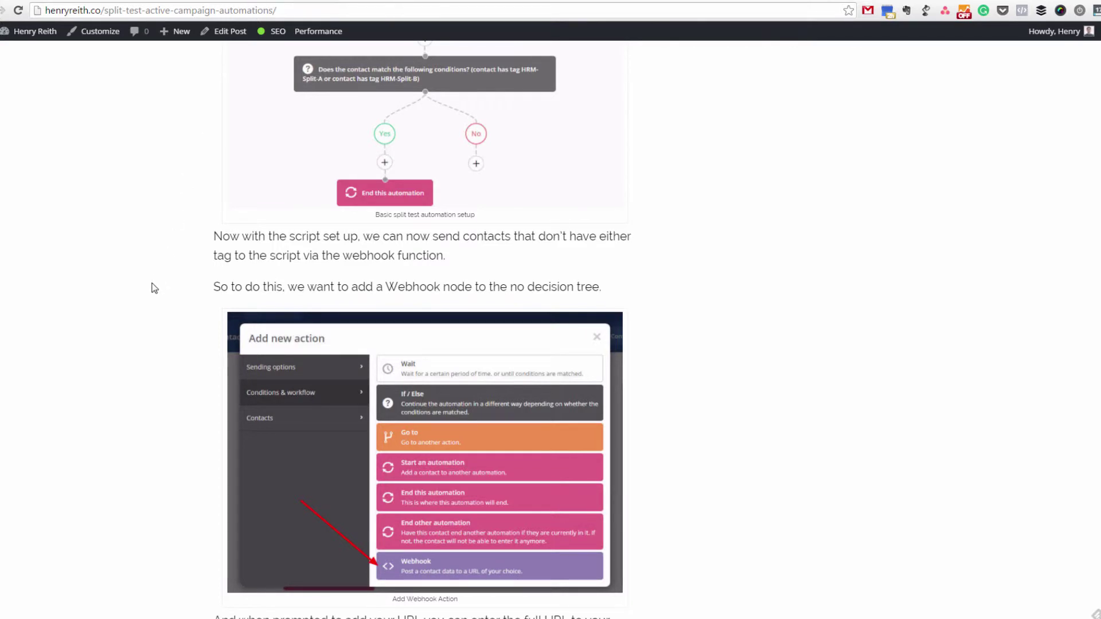
pyautogui.scroll(-3, 154, 288)
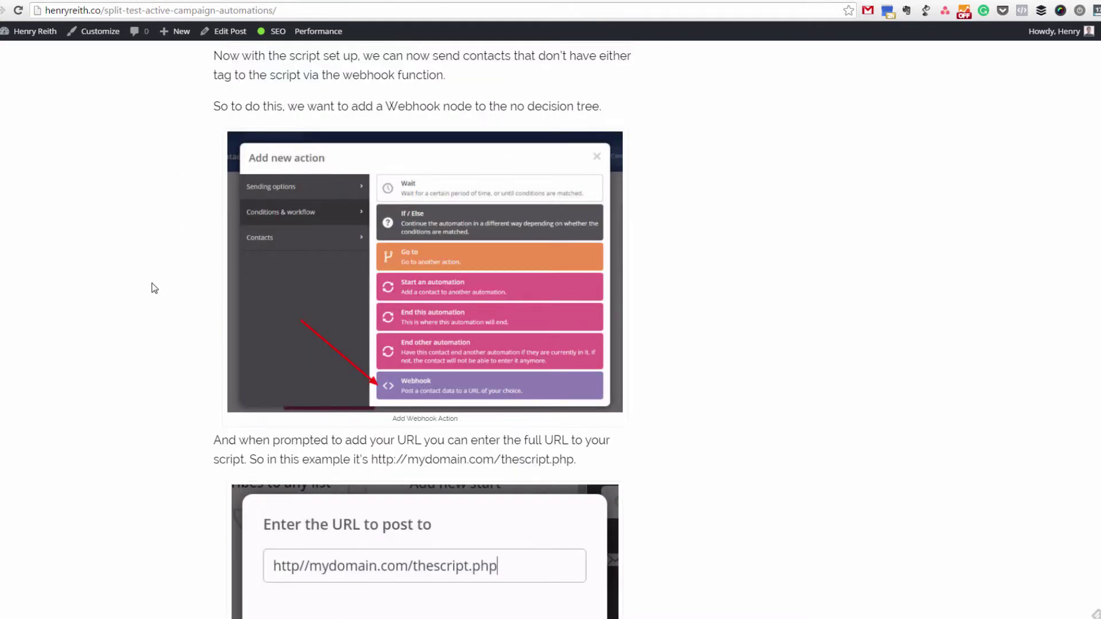
pyautogui.scroll(-7, 156, 305)
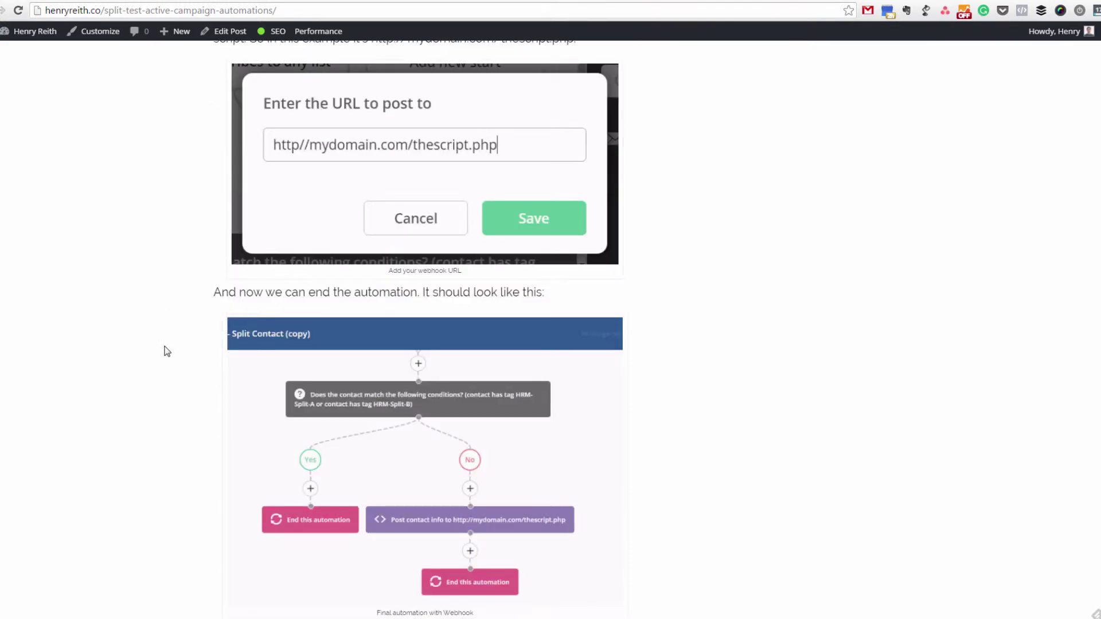
pyautogui.scroll(-4, 167, 352)
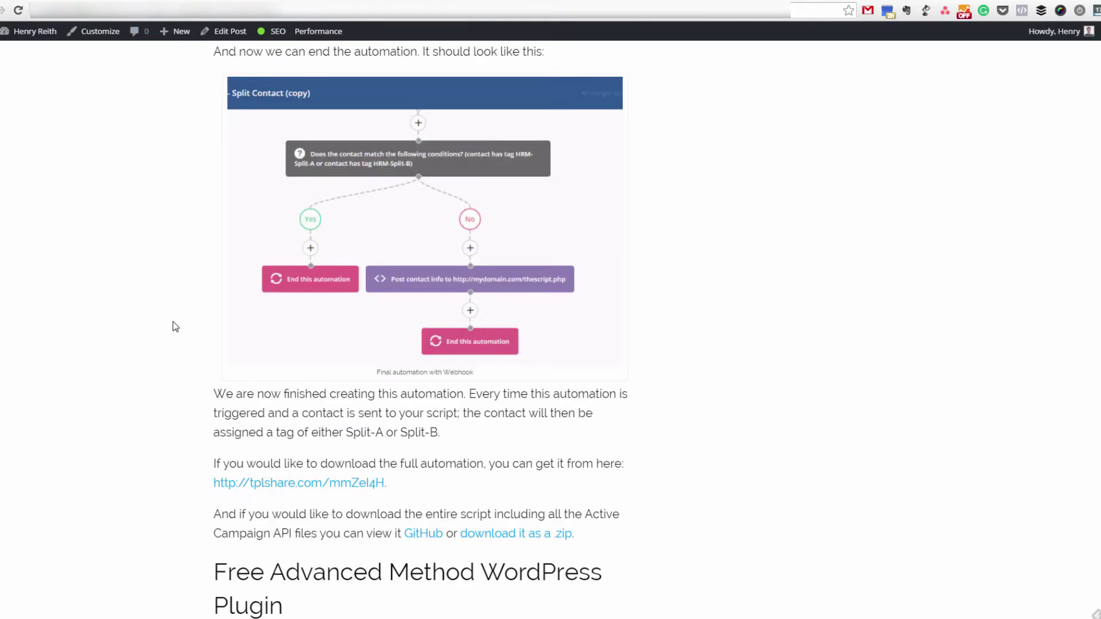
# Scroll the ActiveCampaign automations list to '[PUBLIC] Tag - HR - Split Contact - Based on ID Via API'.
pyautogui.scroll(-1, 173, 327)
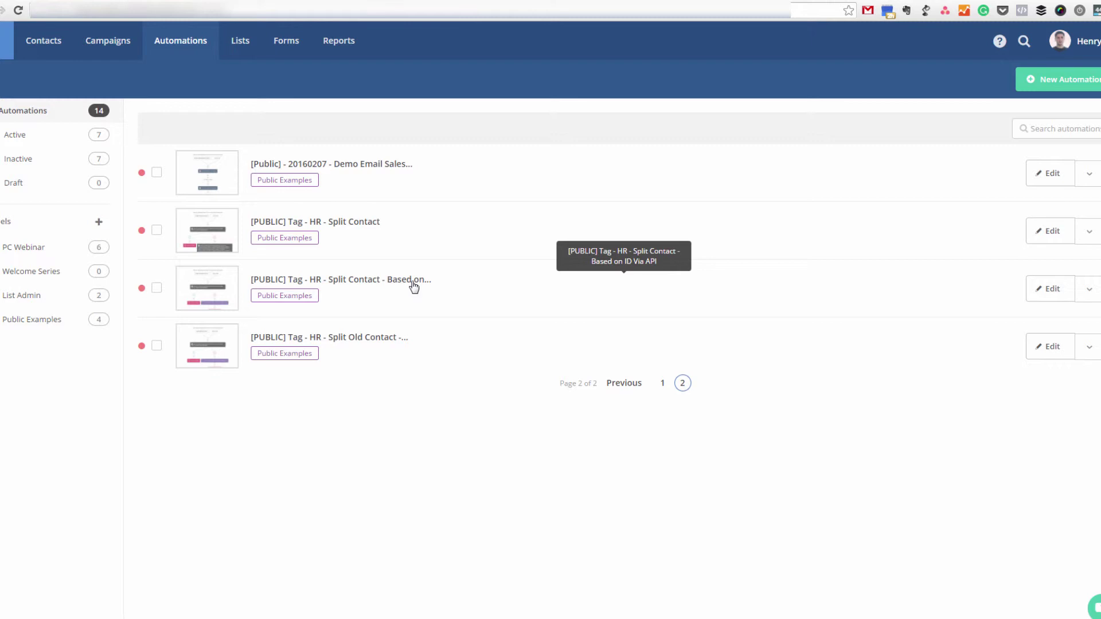
# Copy the third automation, Split Contact - Based on ID Via API, and open the copy for editing.
pyautogui.click(1086, 293)
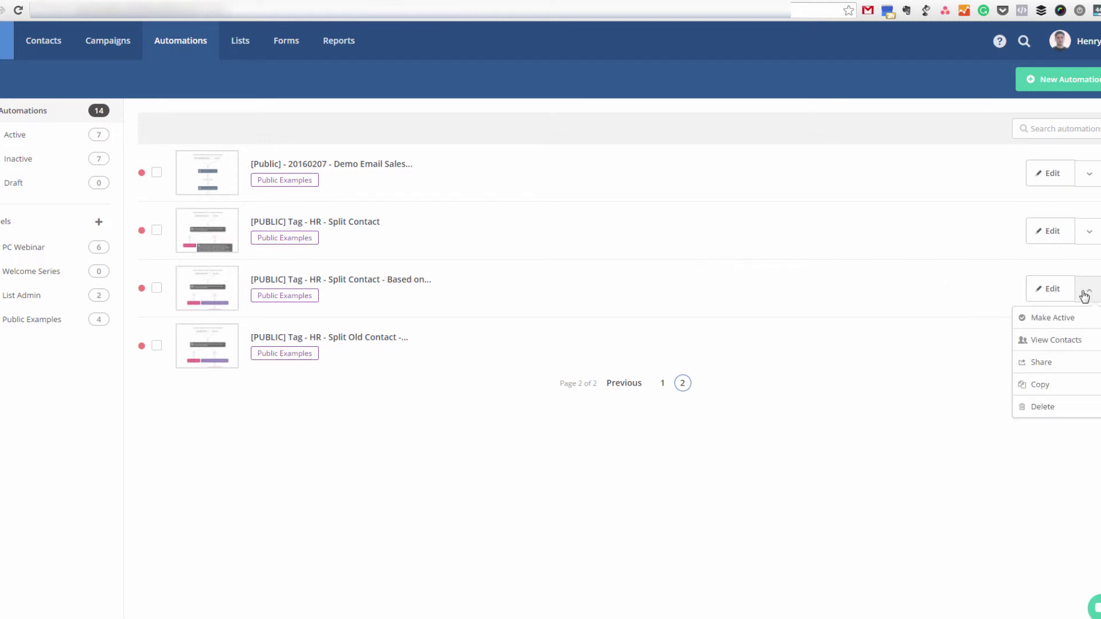
pyautogui.click(1051, 387)
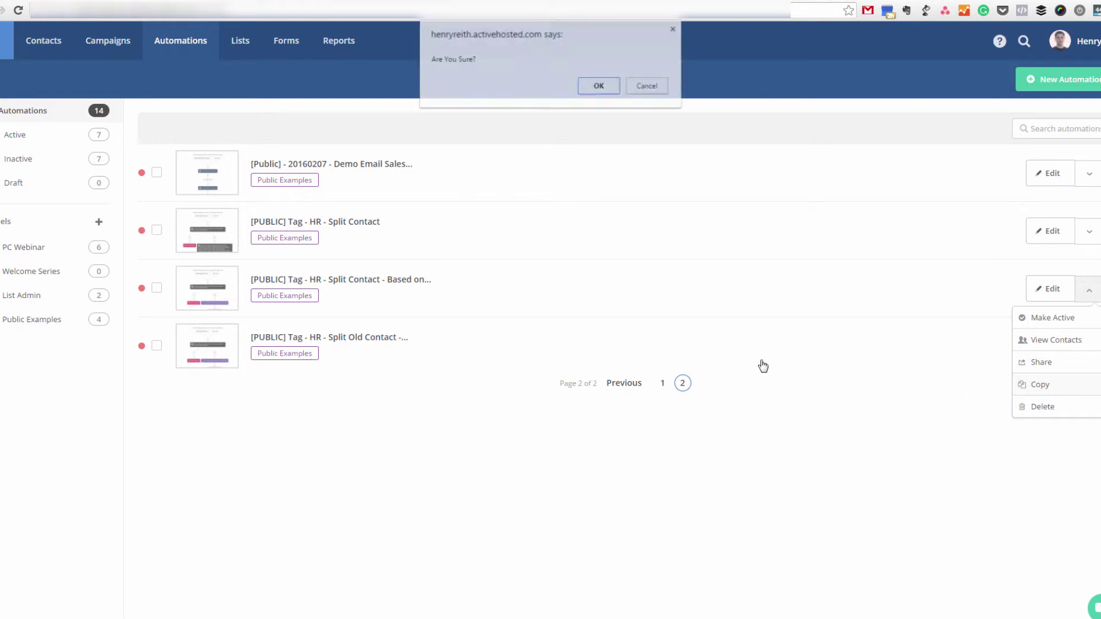
pyautogui.click(594, 86)
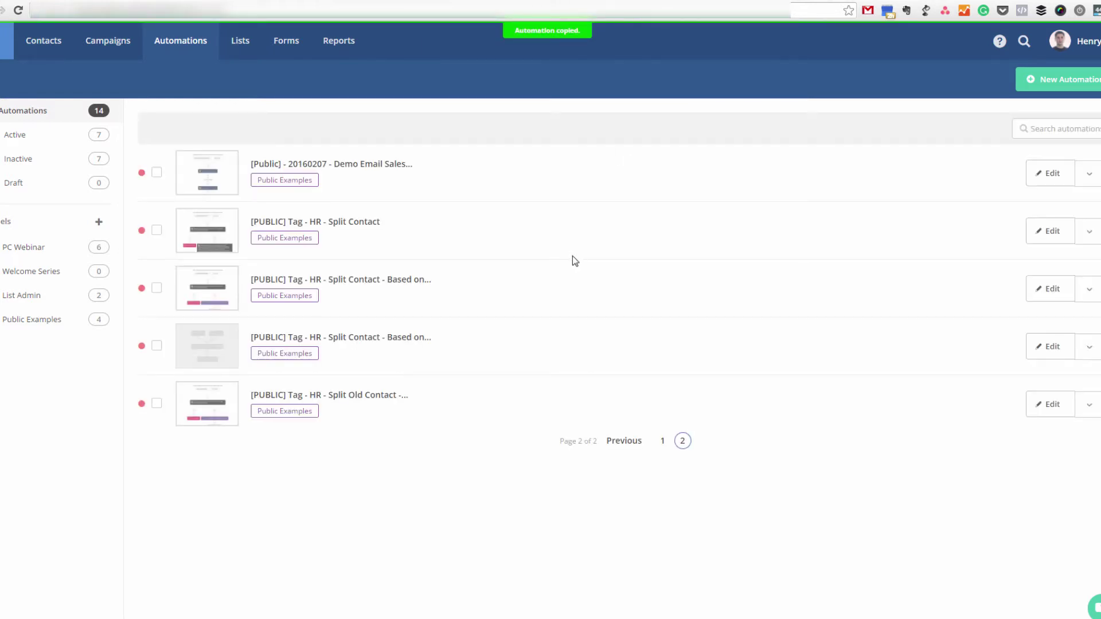
pyautogui.click(519, 359)
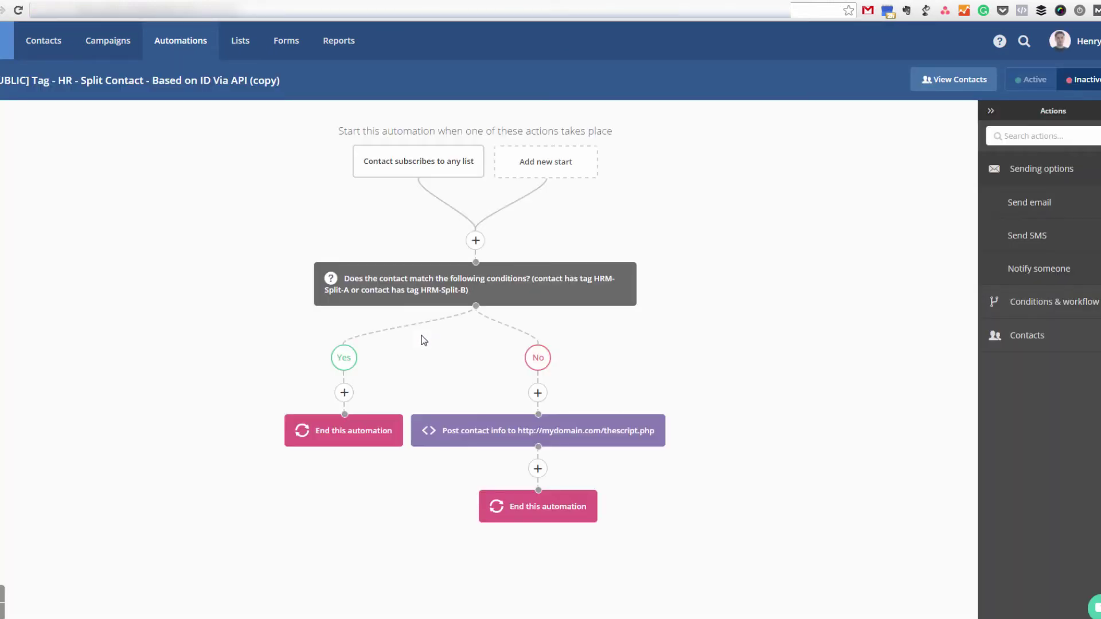
# Rename the copied automation's PUBLIC prefix to DEMO and save the title.
pyautogui.doubleClick(10, 81)
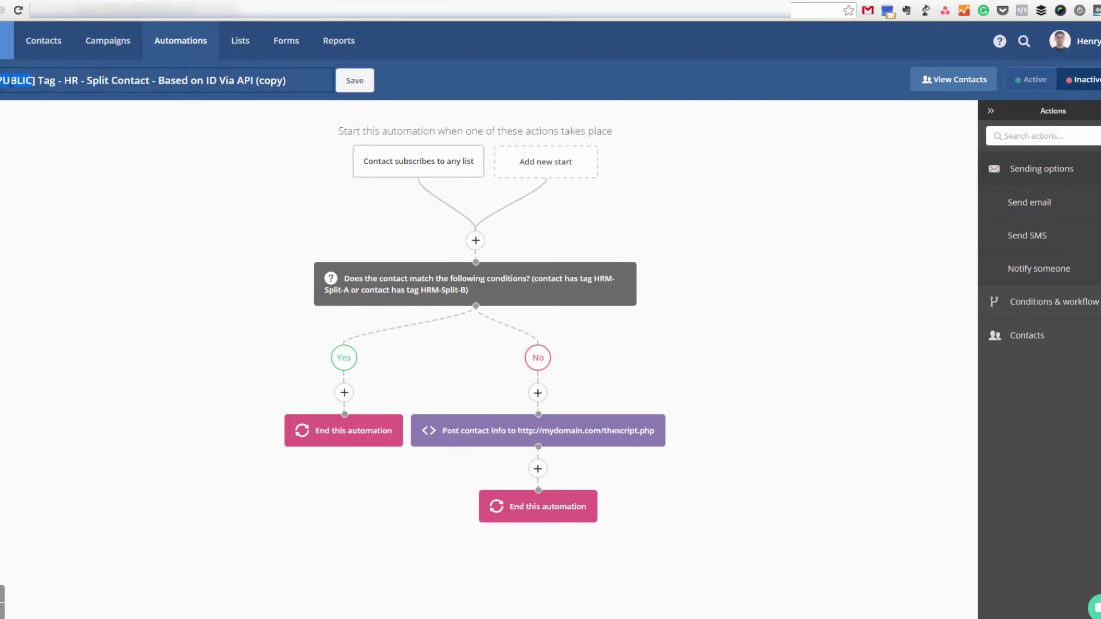
pyautogui.write('DEMO')
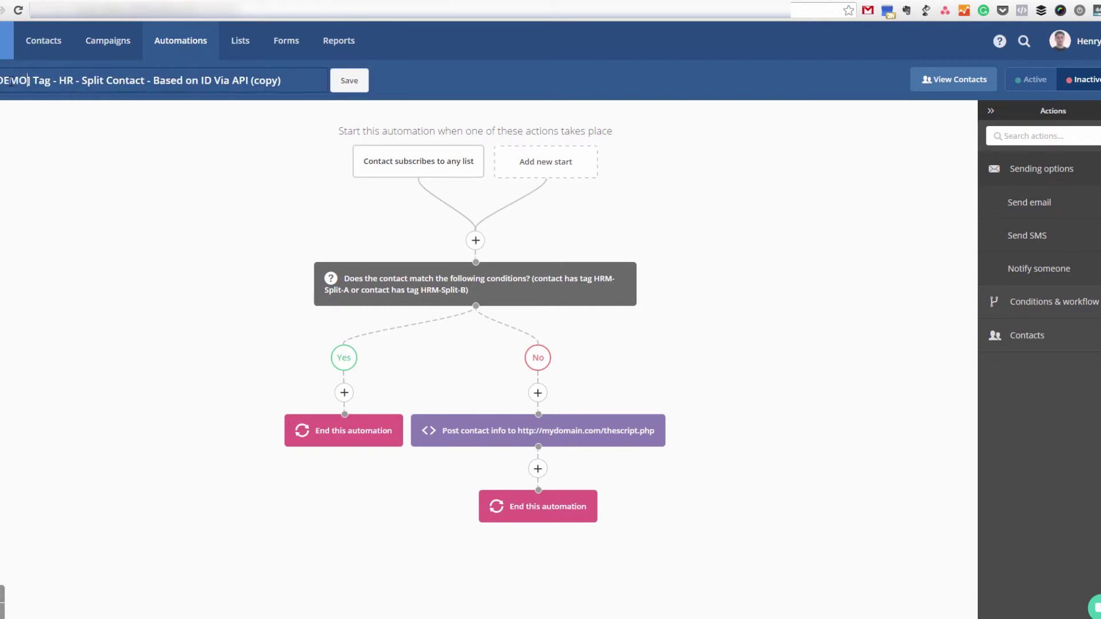
pyautogui.click(148, 197)
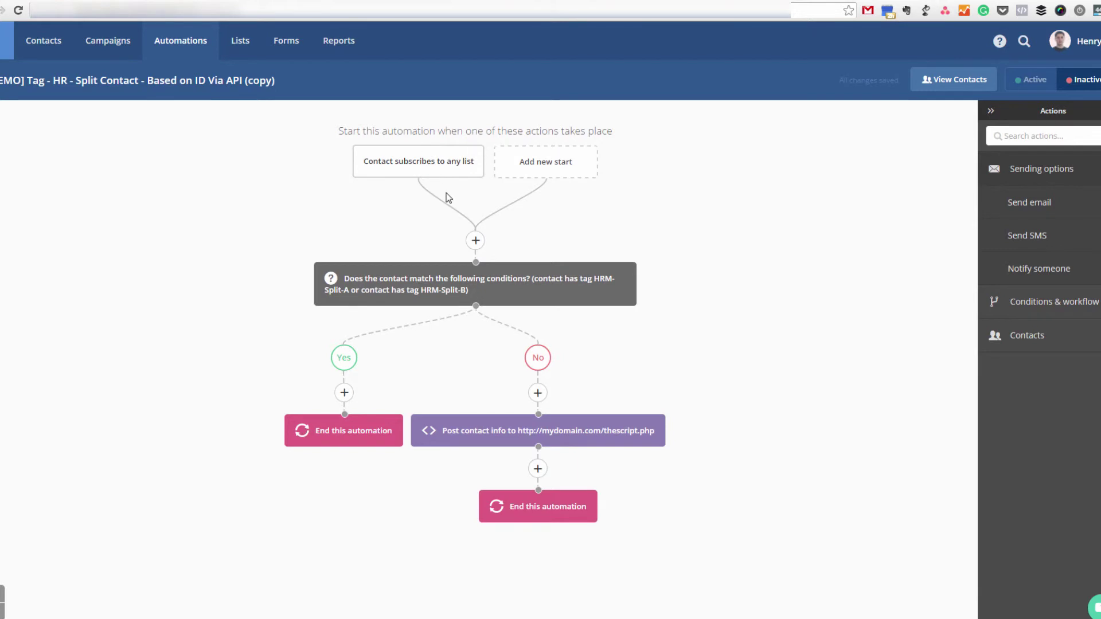
# Review the If/Else condition's HRM-Split-A and HRM-Split-B tag checks and keep them unchanged.
pyautogui.click(433, 298)
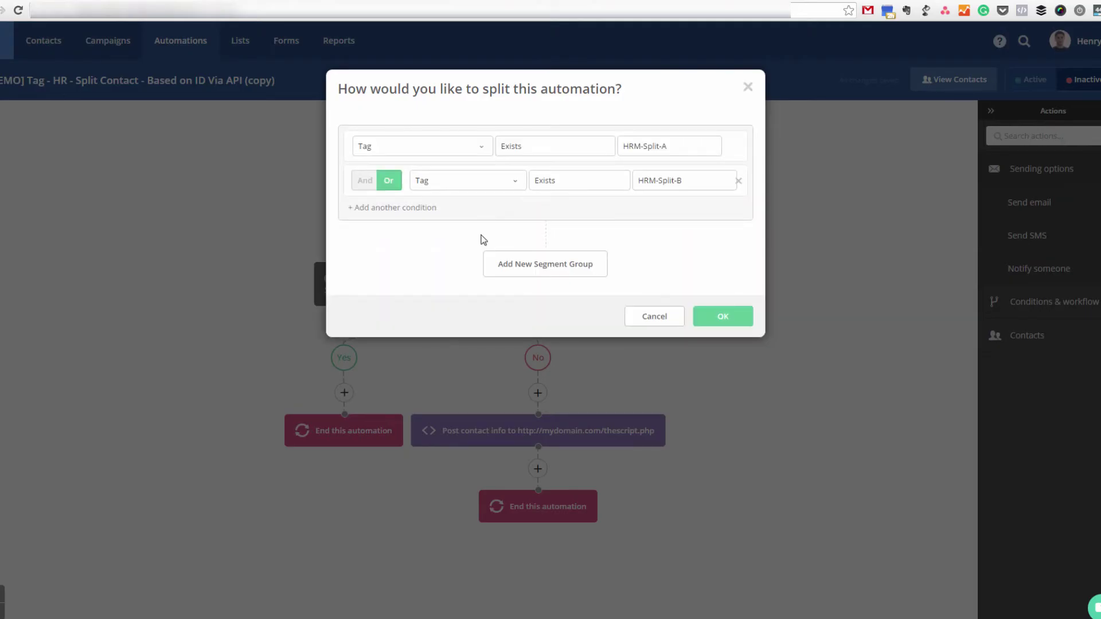
pyautogui.click(633, 147)
pyautogui.tripleClick(654, 146)
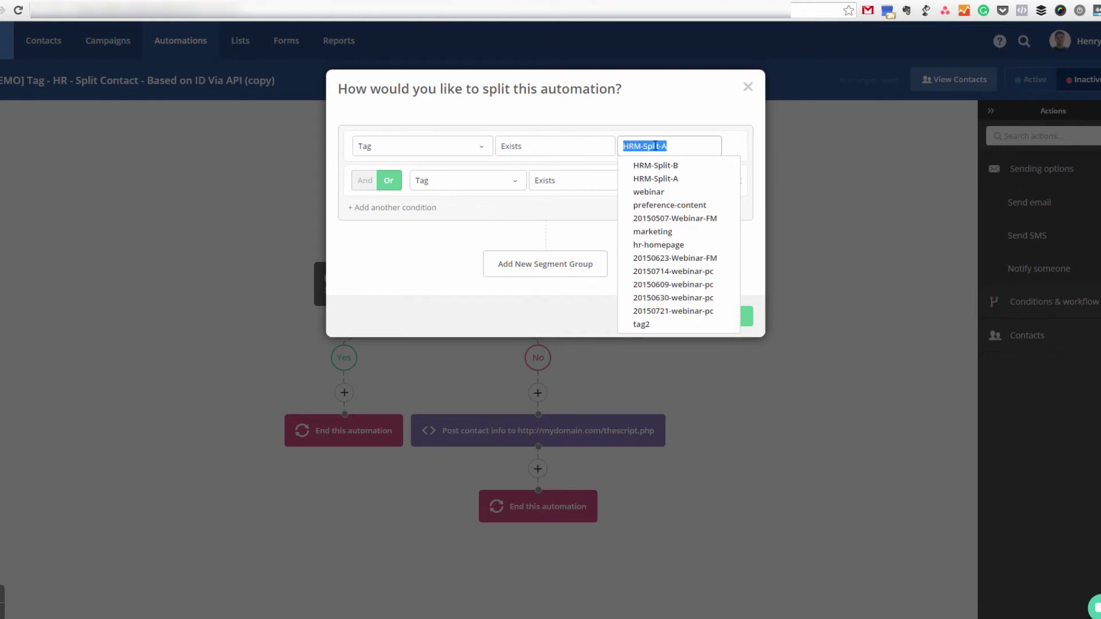
pyautogui.click(685, 142)
pyautogui.click(669, 115)
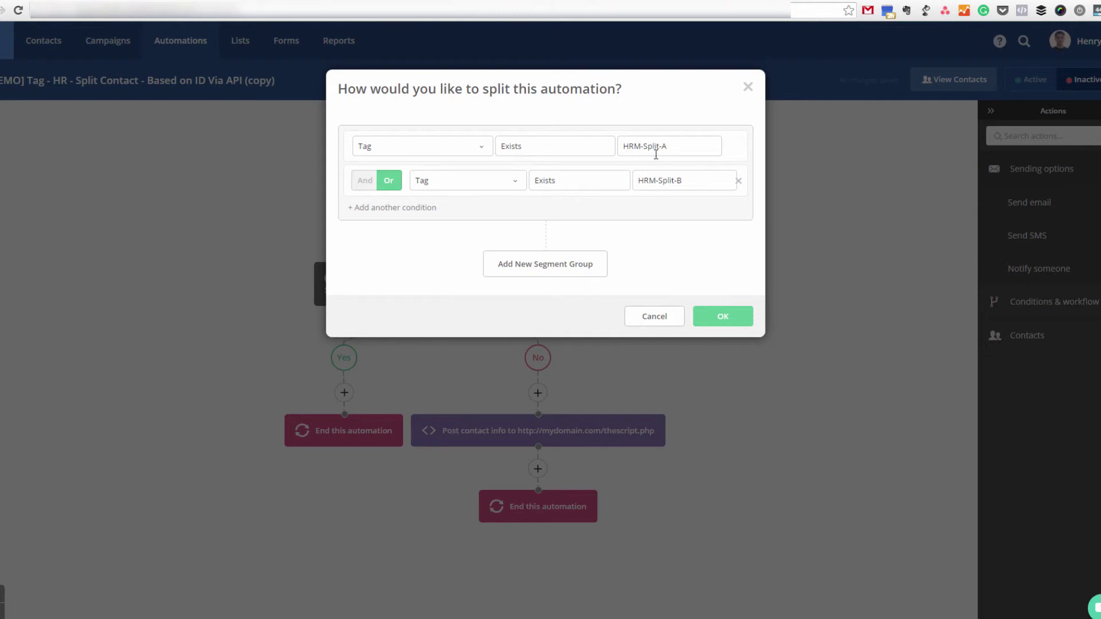
pyautogui.click(715, 316)
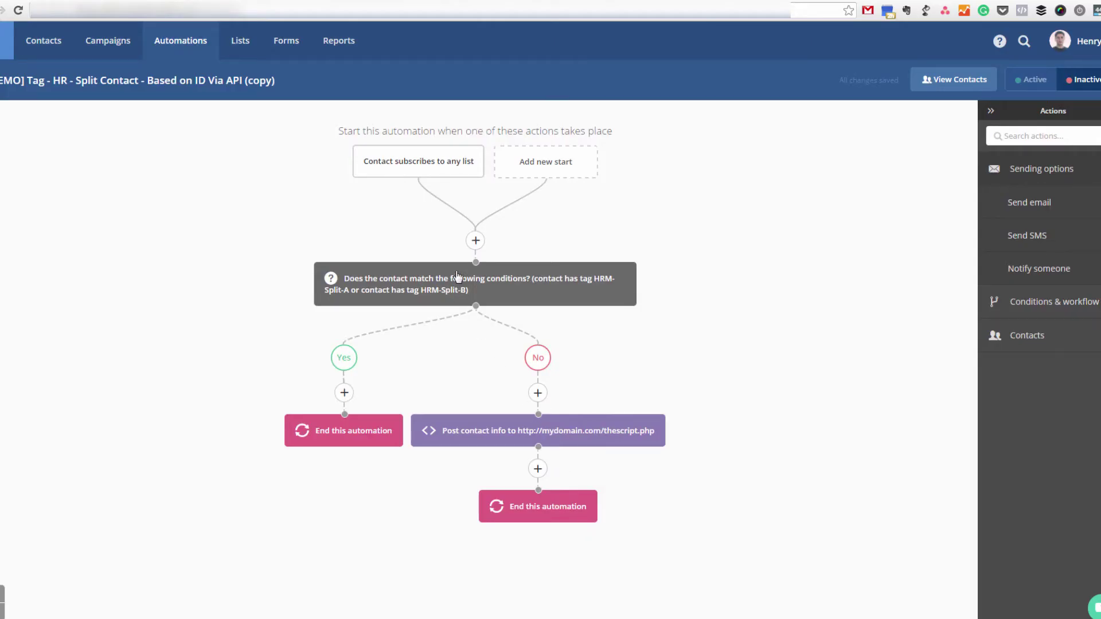
pyautogui.click(538, 436)
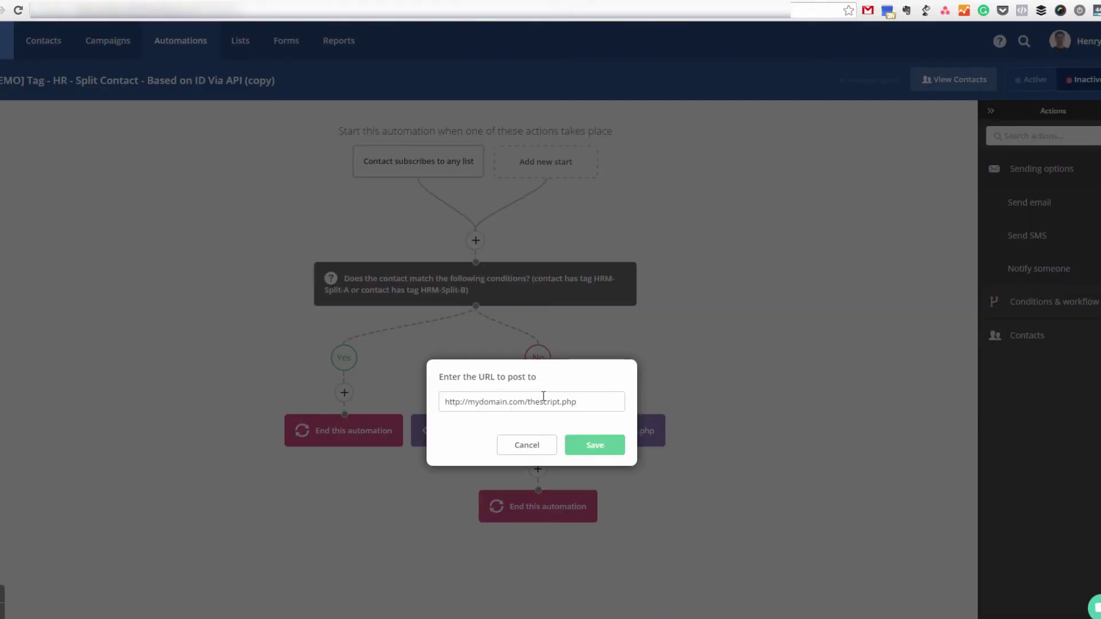
pyautogui.click(543, 402)
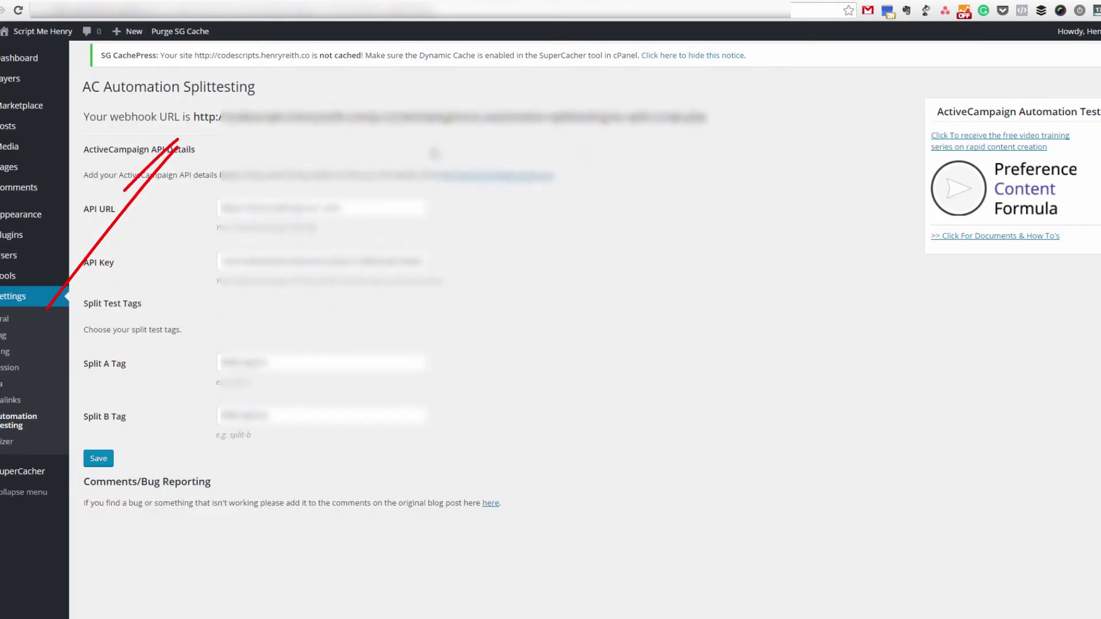
pyautogui.moveTo(706, 117); pyautogui.dragTo(193, 117)
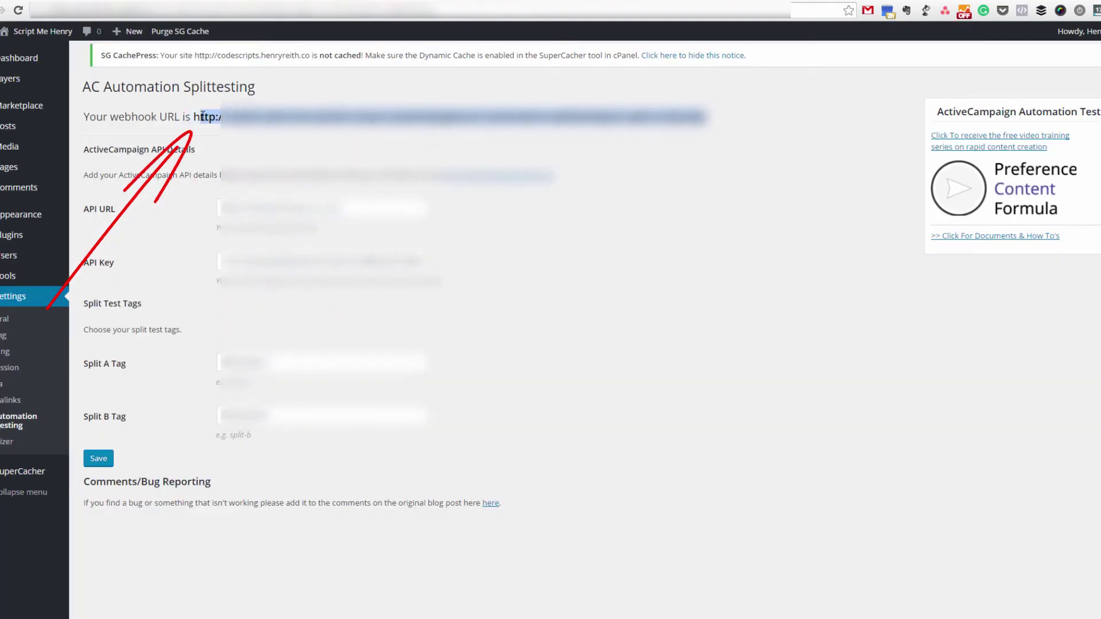
pyautogui.rightClick(203, 117)
pyautogui.click(230, 121)
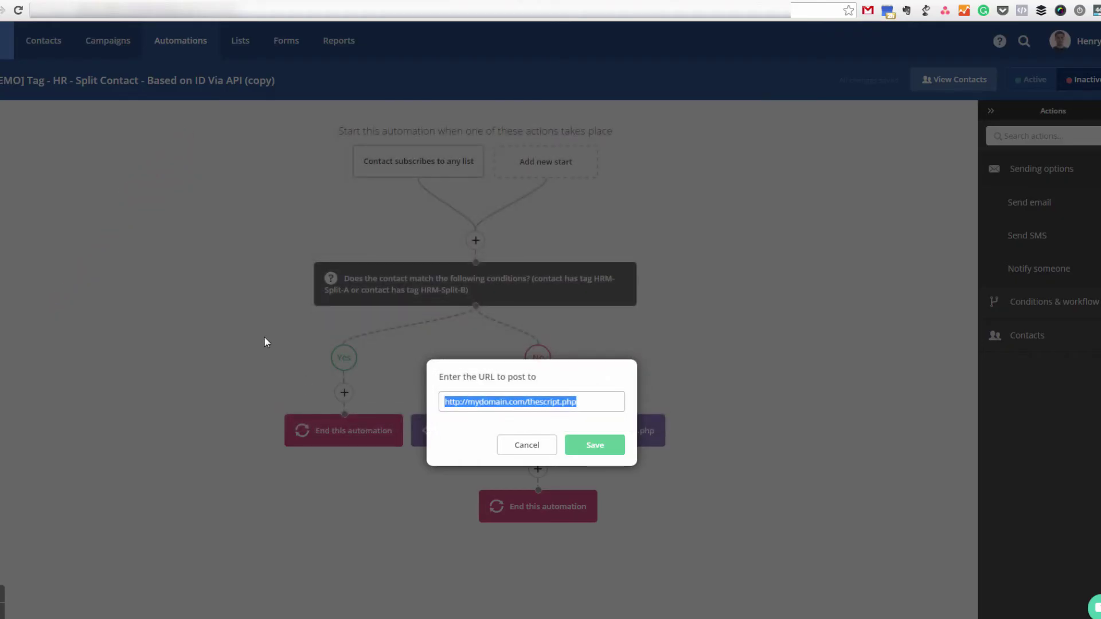
pyautogui.hotkey('ctrl', 'v')
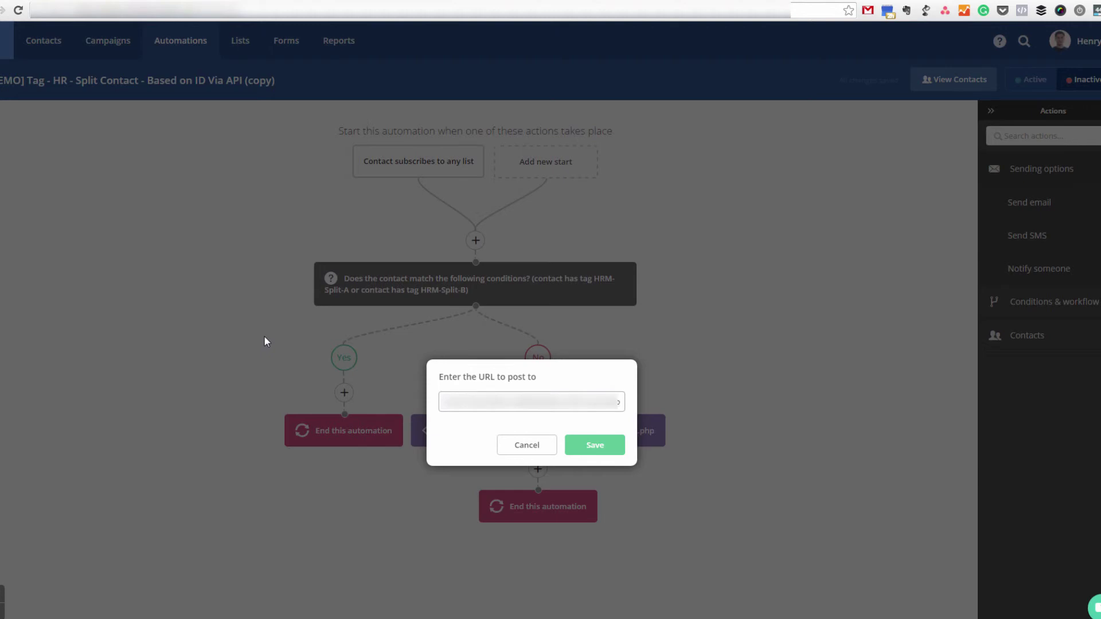